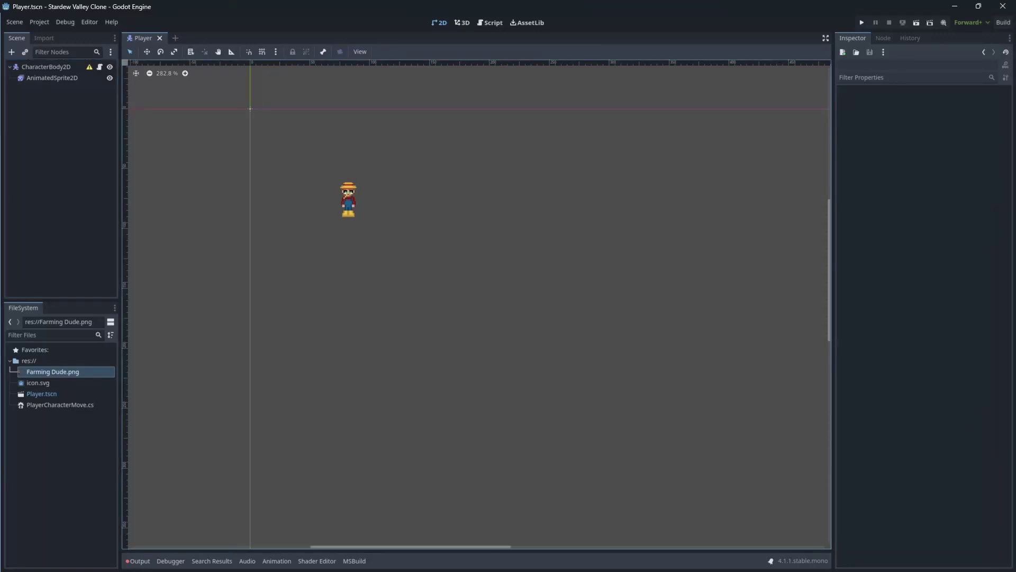
Step: Add a Sprite2D child node under CharacterBody2D
left_click(42, 105)
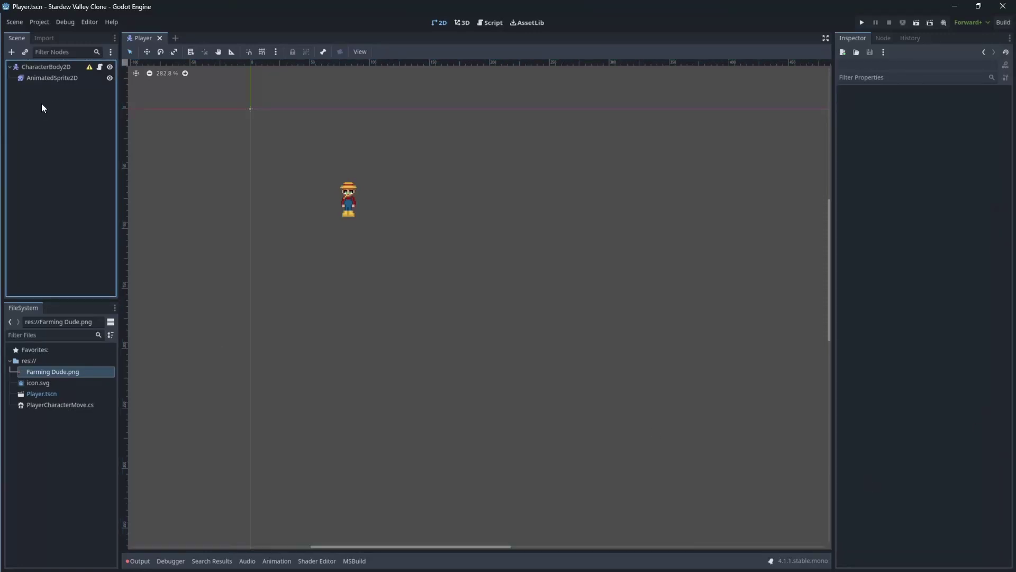
left_click(43, 67)
right_click(43, 66)
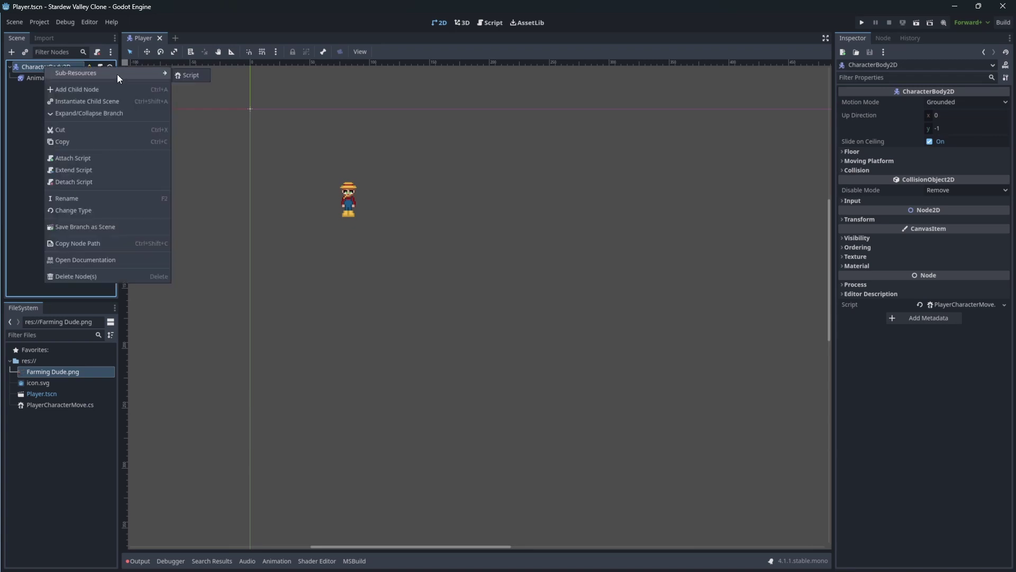
left_click(98, 90)
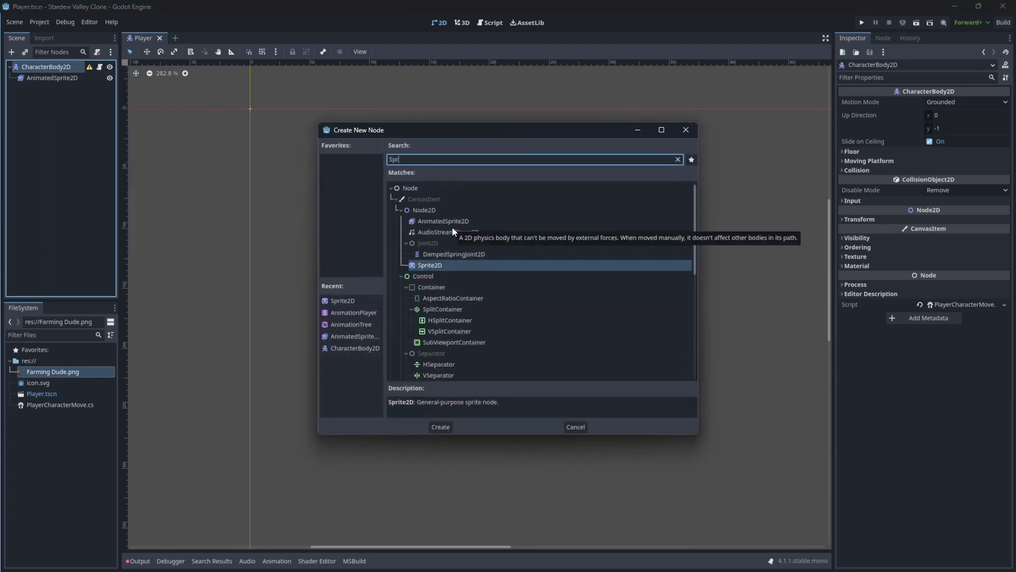
double_click(431, 231)
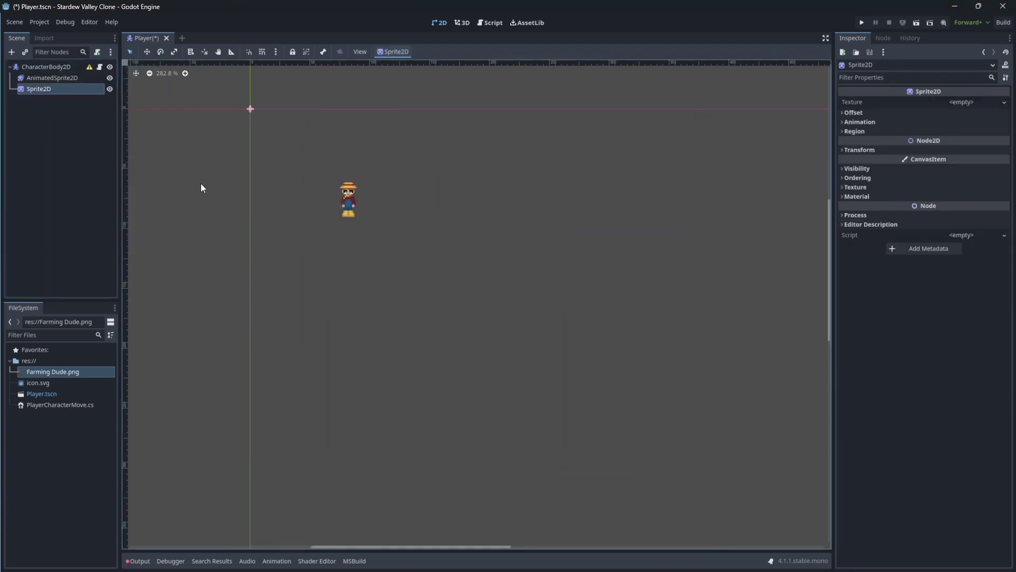
Step: Add an AnimationPlayer child node under CharacterBody2D
right_click(50, 67)
left_click(100, 88)
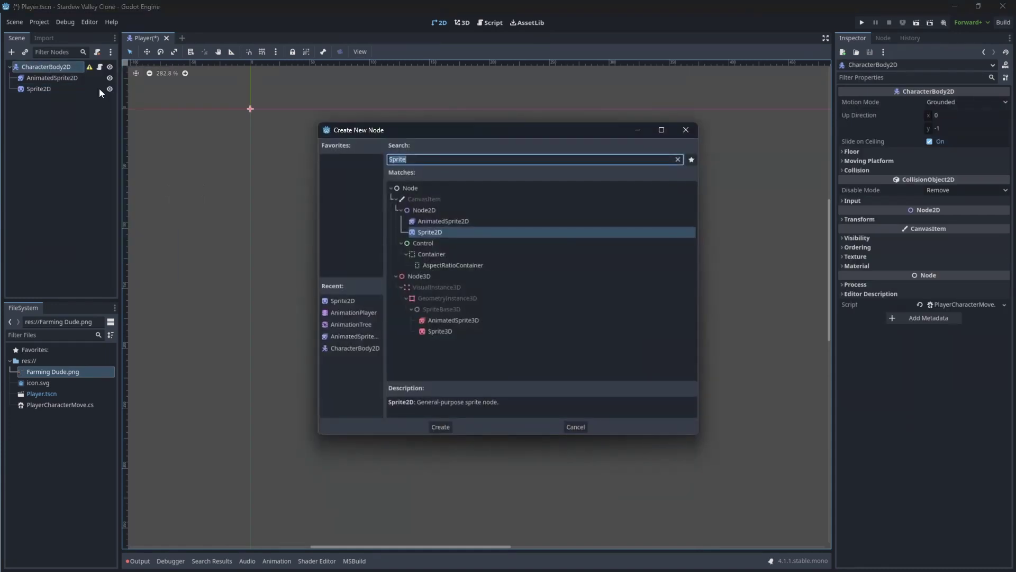
type("Animat")
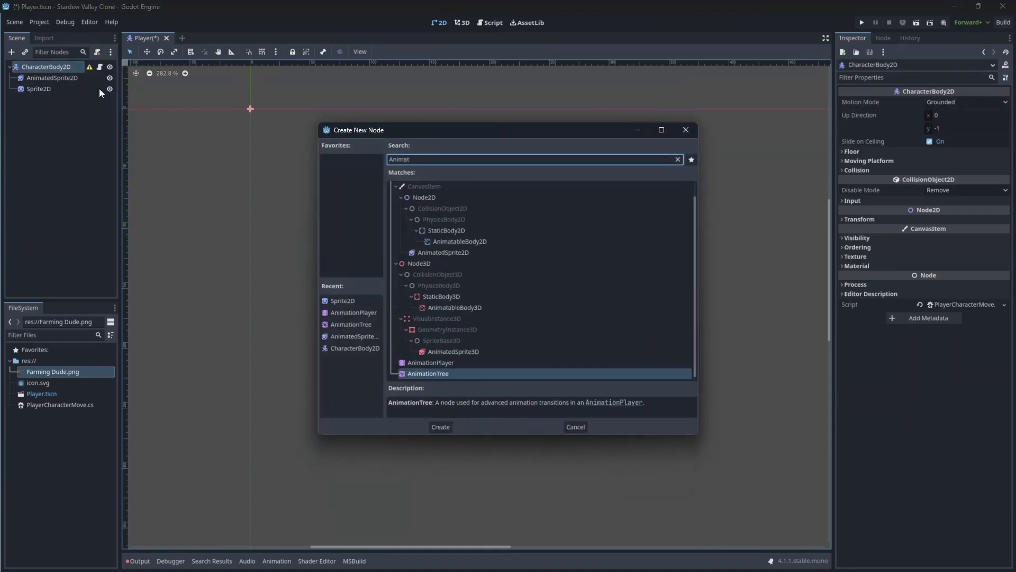
type("o")
left_click(430, 321)
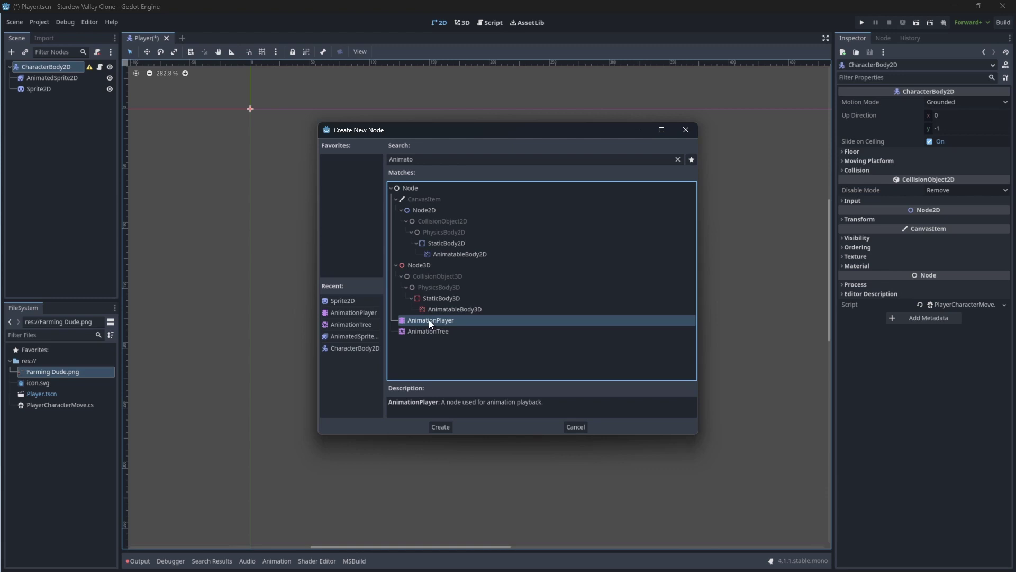
double_click(428, 319)
Step: Add an AnimationTree child node under CharacterBody2D
right_click(43, 68)
mouse_move(75, 76)
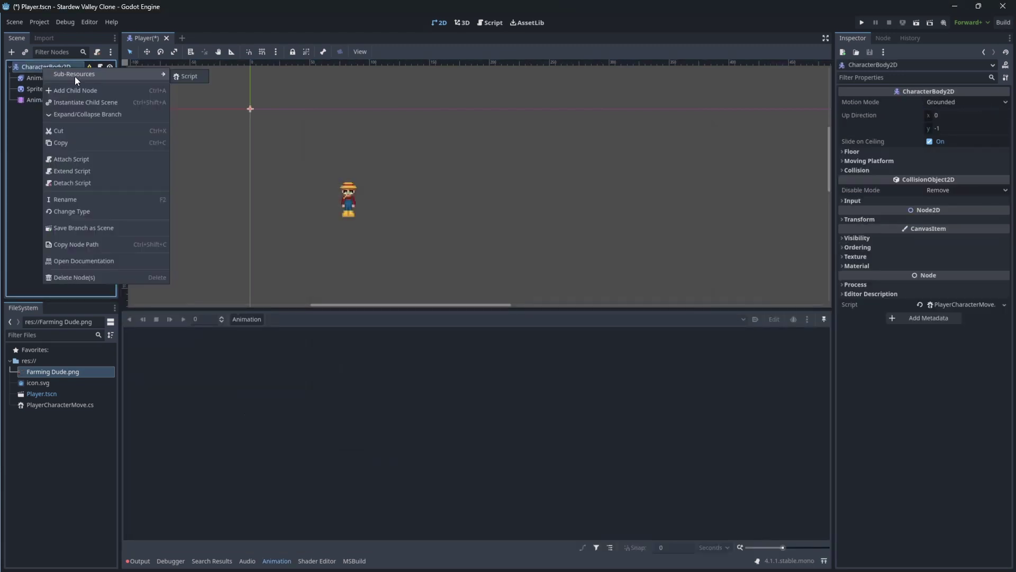
left_click(59, 91)
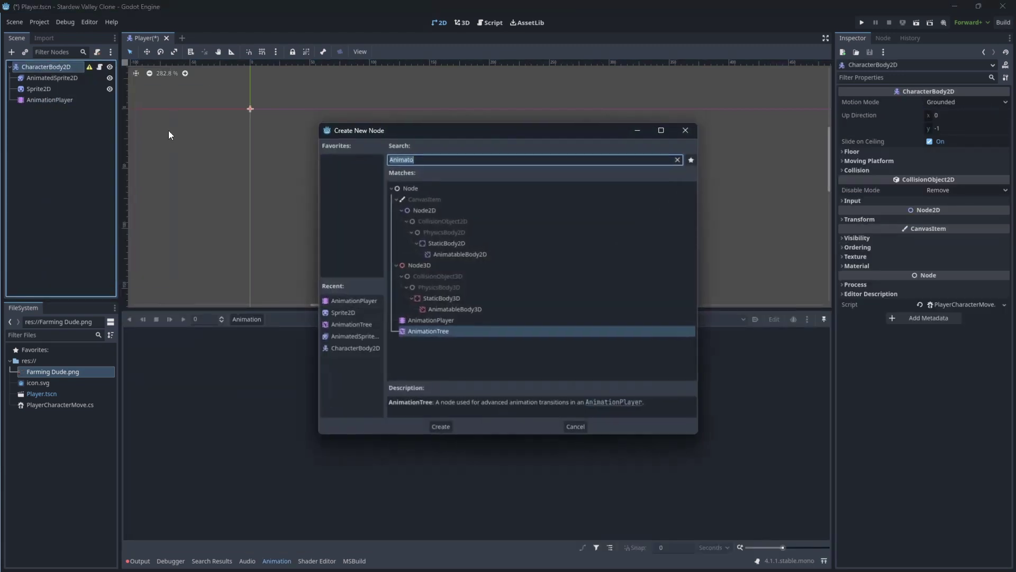
double_click(434, 332)
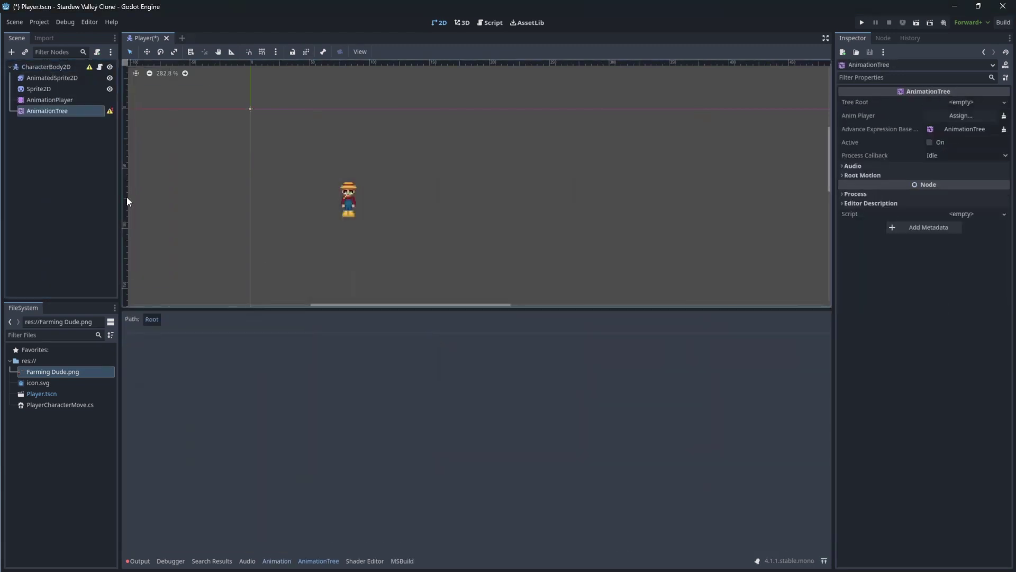
left_click(40, 100)
left_click(40, 112)
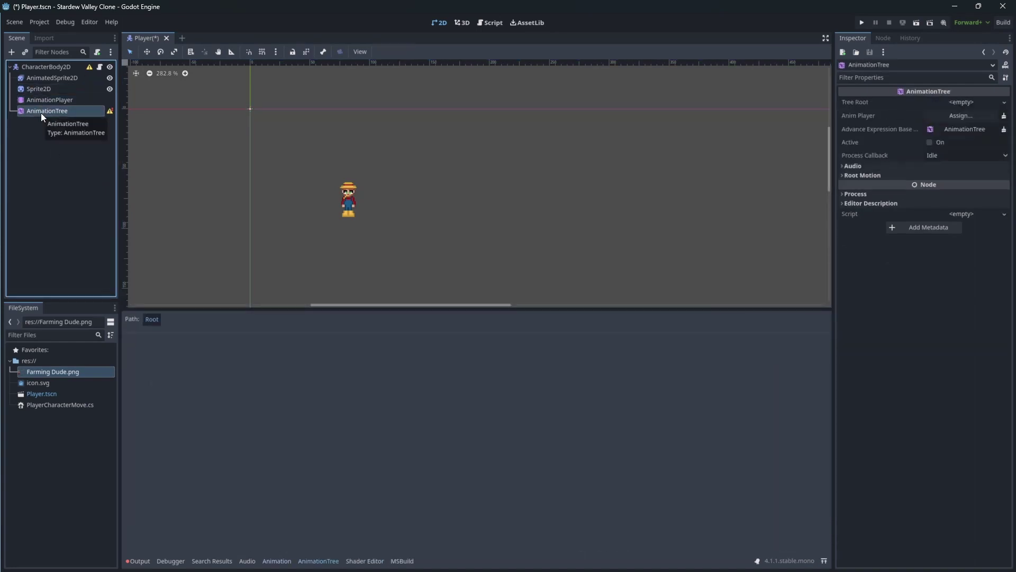
Step: Delete the AnimatedSprite2D node, close the SpriteFrames panel, and select Sprite2D
left_click(44, 79)
key("Delete")
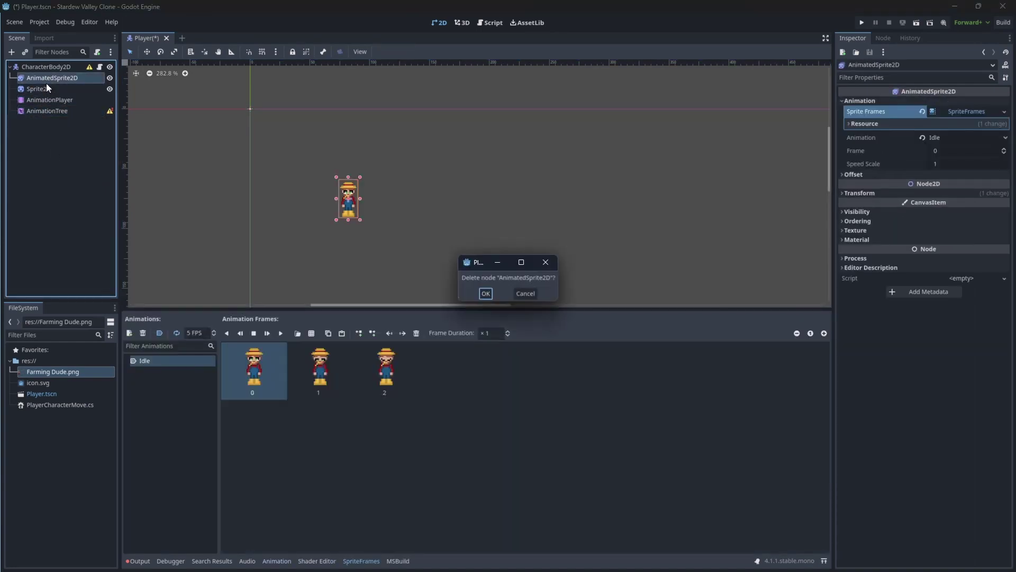
key("Return")
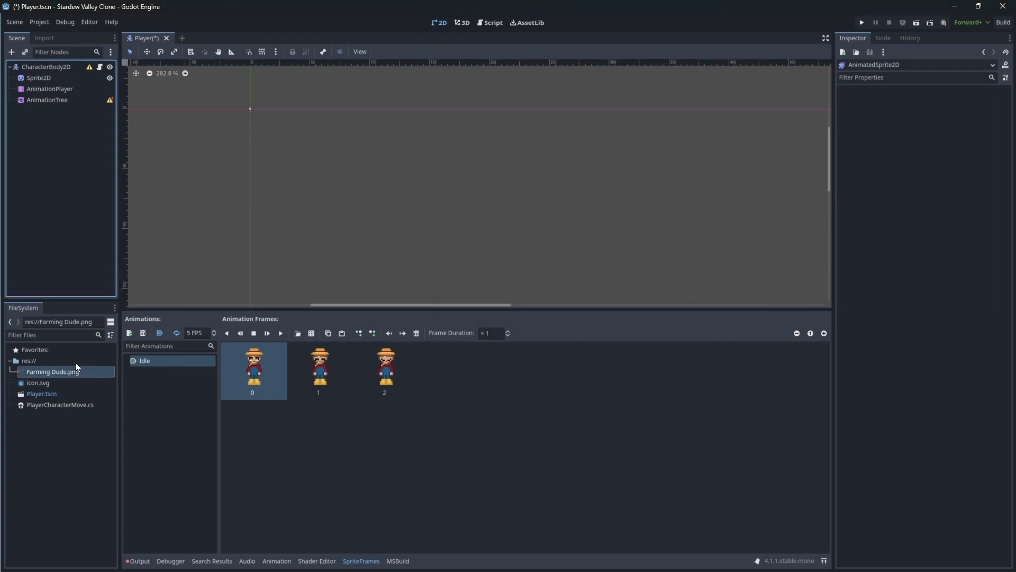
left_click(64, 371)
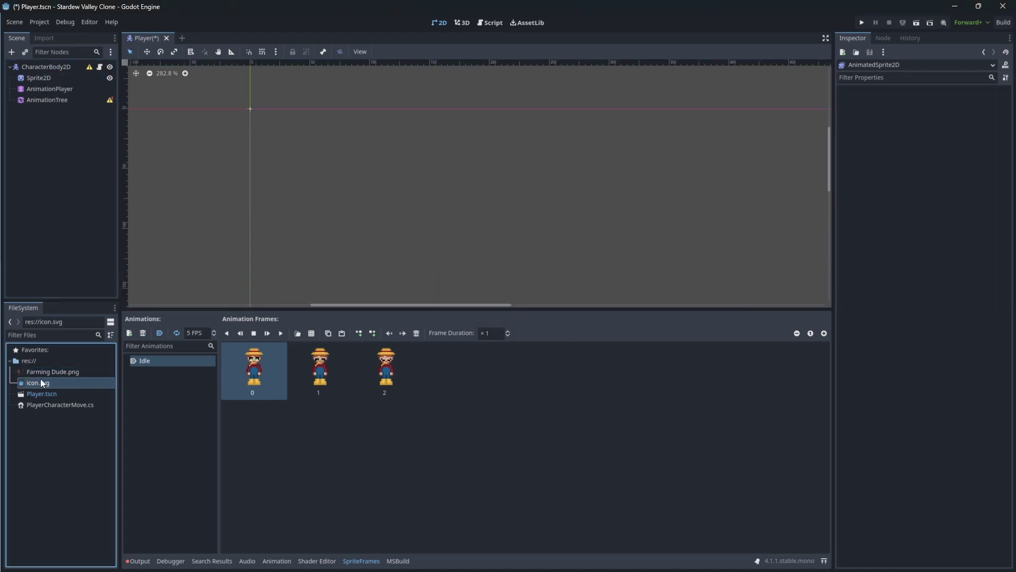
left_click(347, 562)
left_click(39, 78)
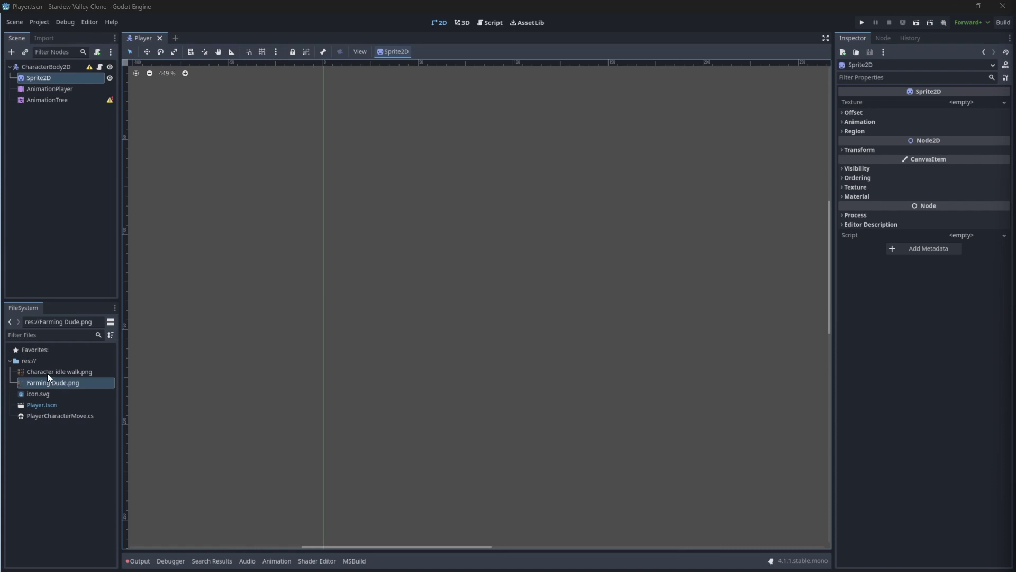
Step: Assign 'Character idle walk.png' as the Sprite2D texture
left_click(46, 372)
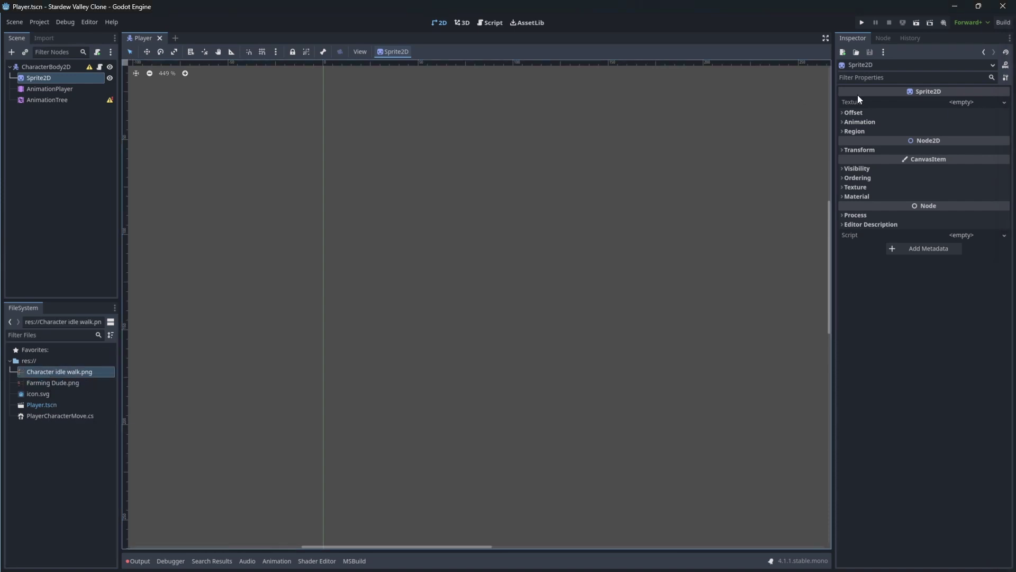
left_click_drag(48, 359, 957, 105)
scroll(538, 173, "down", 1)
middle_click_drag(538, 172, 471, 185)
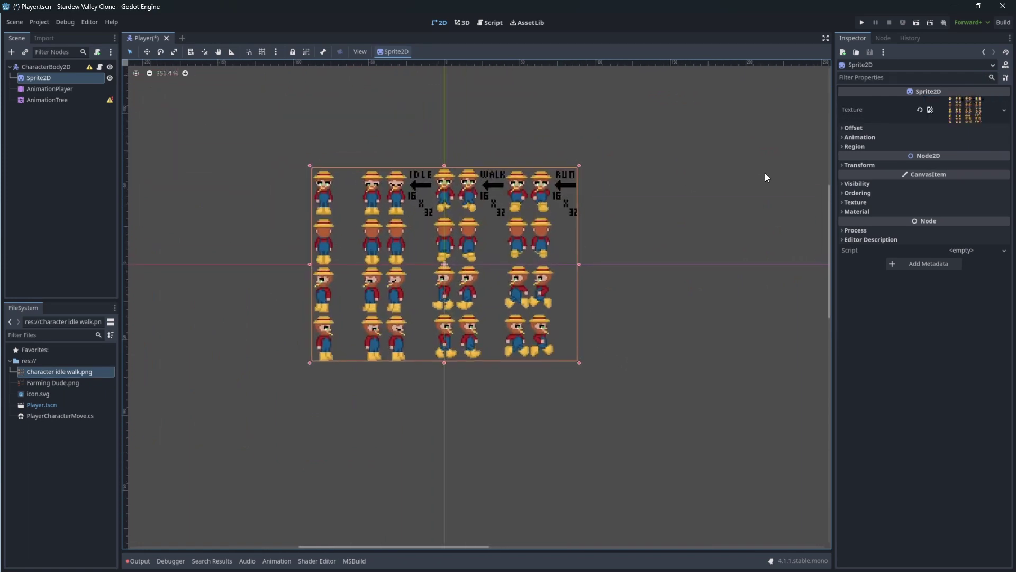
Step: Expand the Sprite2D Animation settings and set Vframes to 4
left_click(856, 128)
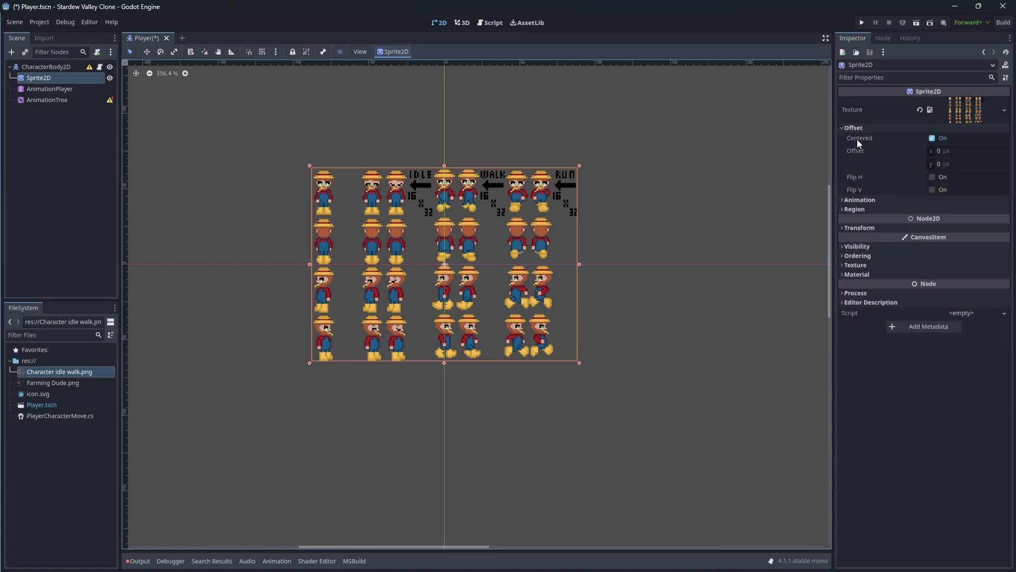
left_click(858, 200)
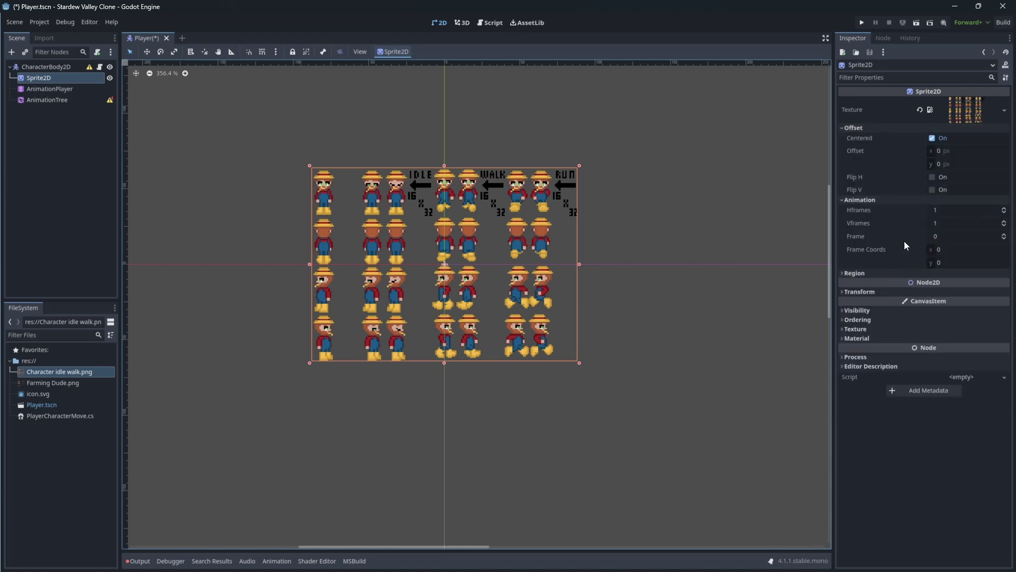
left_click(947, 212)
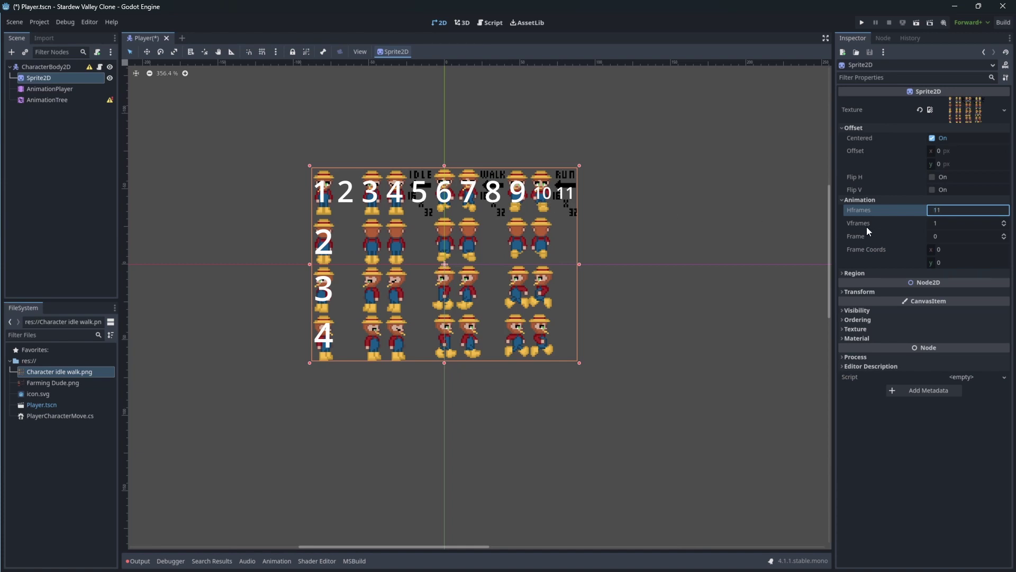
left_click(951, 223)
type("4")
key("Return")
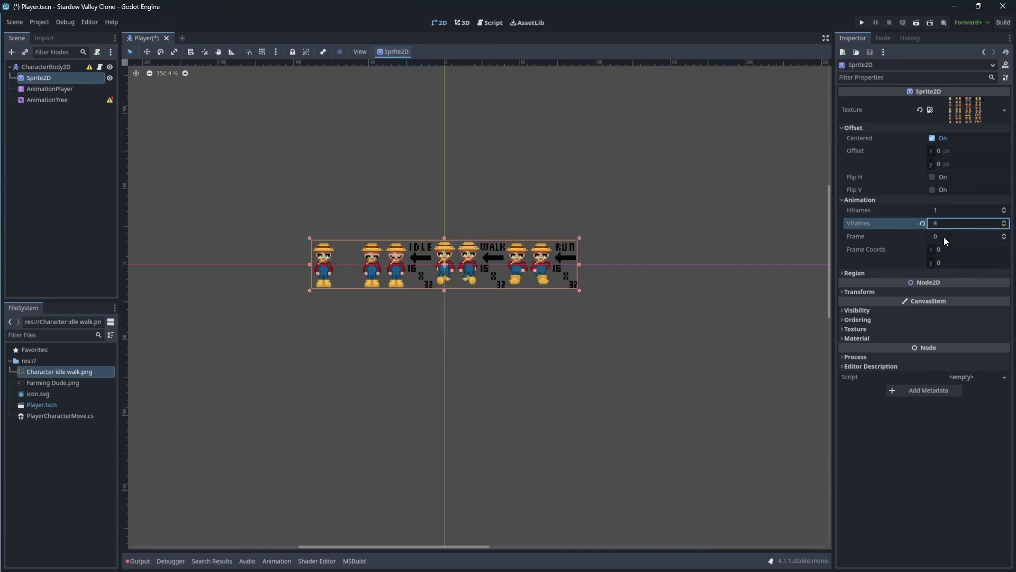
Step: Set Hframes to 11 so one character frame shows, and reposition the sprite
left_click(947, 210)
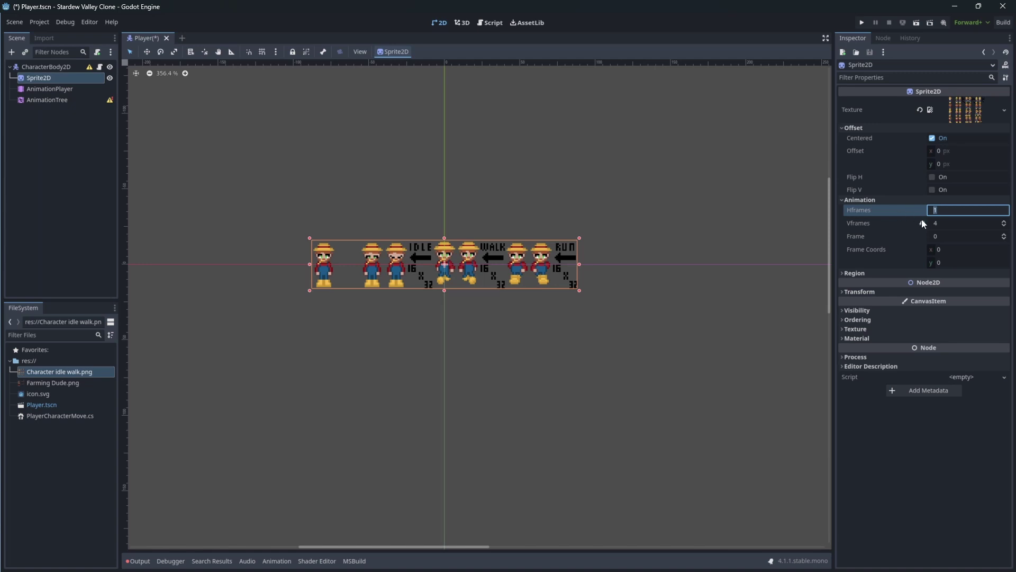
left_click(1004, 208)
left_click(1005, 208)
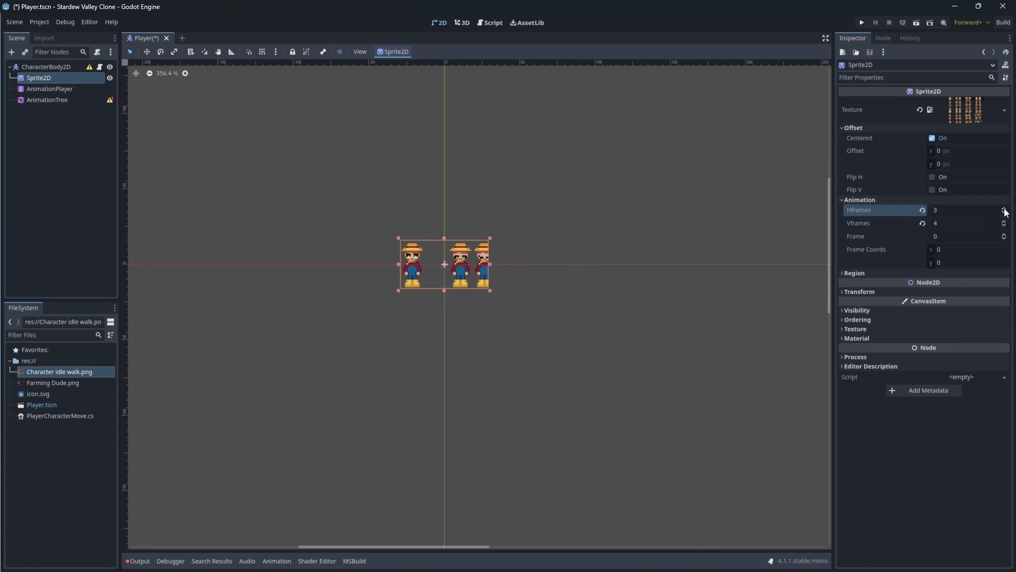
left_click(1004, 208)
left_click(1004, 208)
left_click(1005, 208)
left_click(1004, 208)
left_click(966, 210)
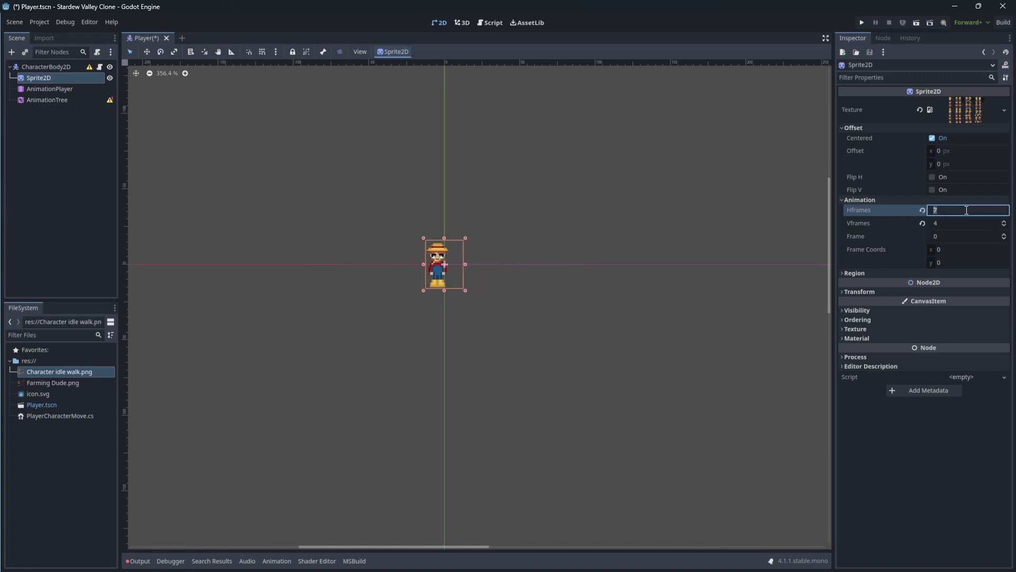
key("Return")
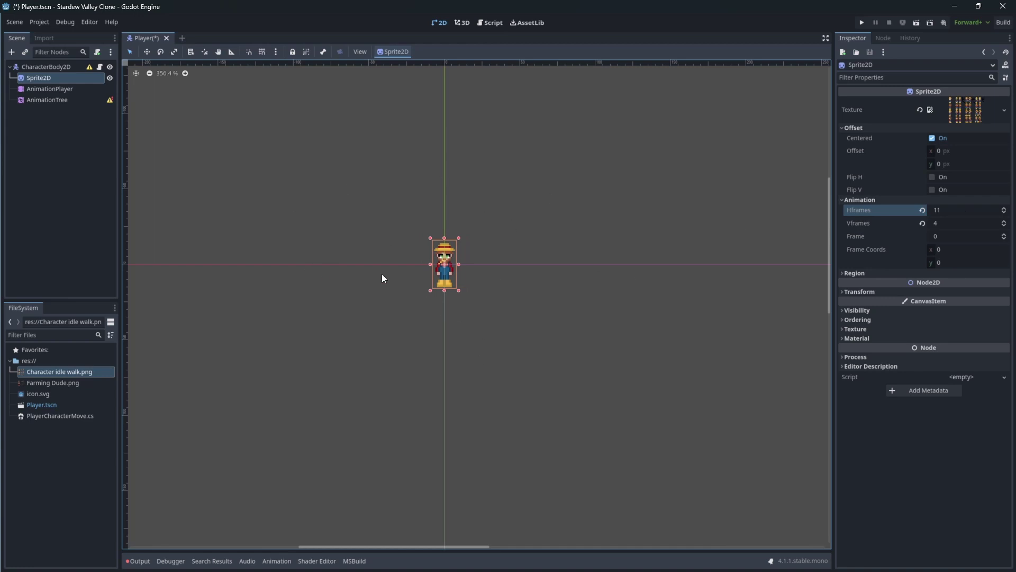
left_click_drag(449, 279, 476, 317)
scroll(481, 343, "down", 3)
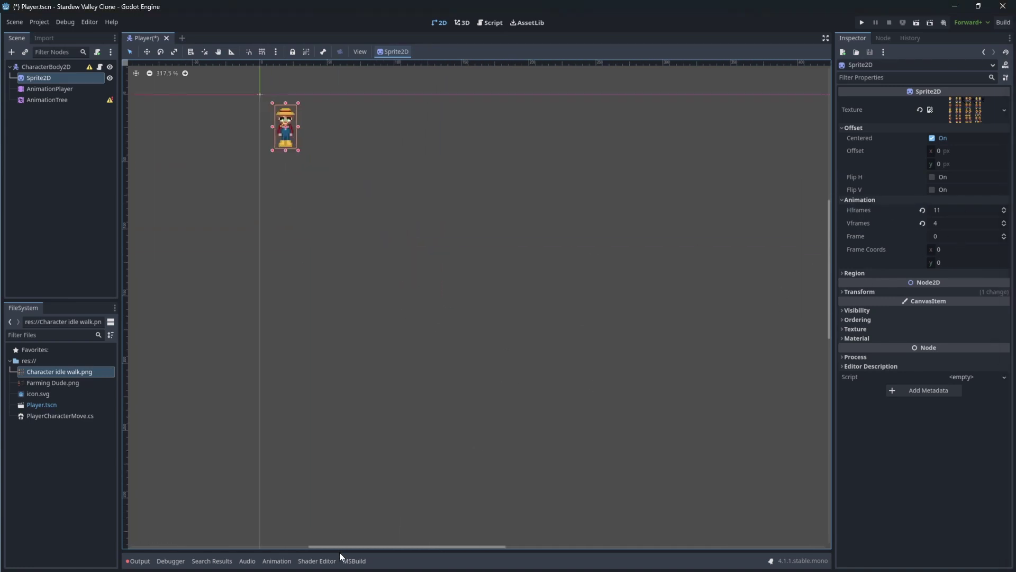
Step: Create a new animation named idle_down in the AnimationPlayer
left_click(52, 89)
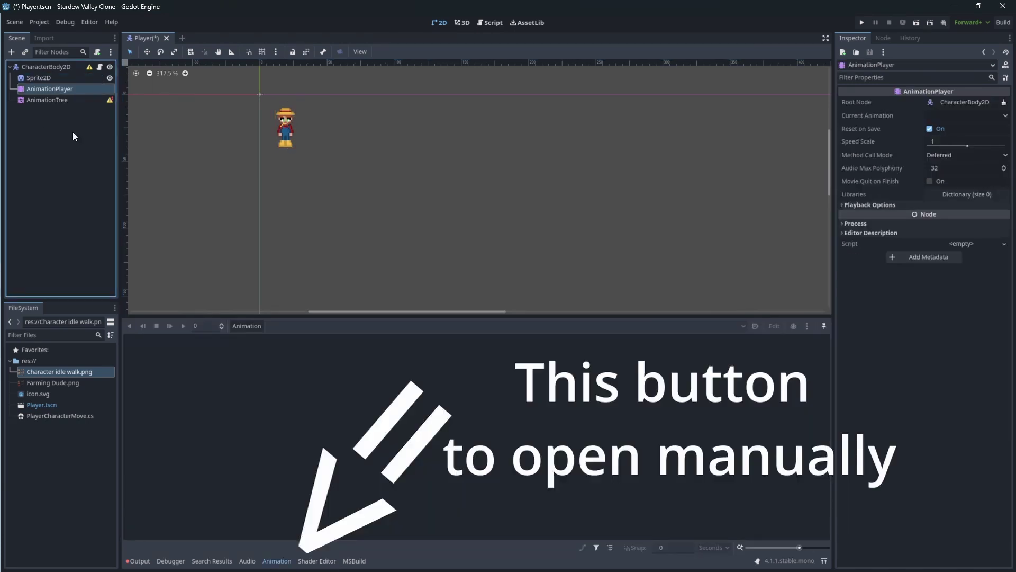
left_click(253, 326)
left_click(252, 339)
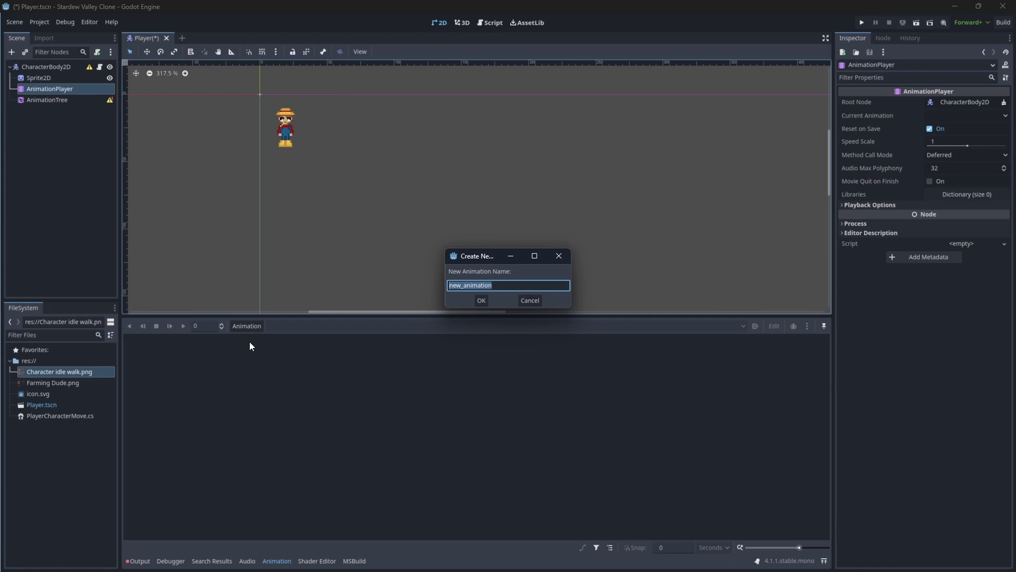
key("BackSpace")
key("Return")
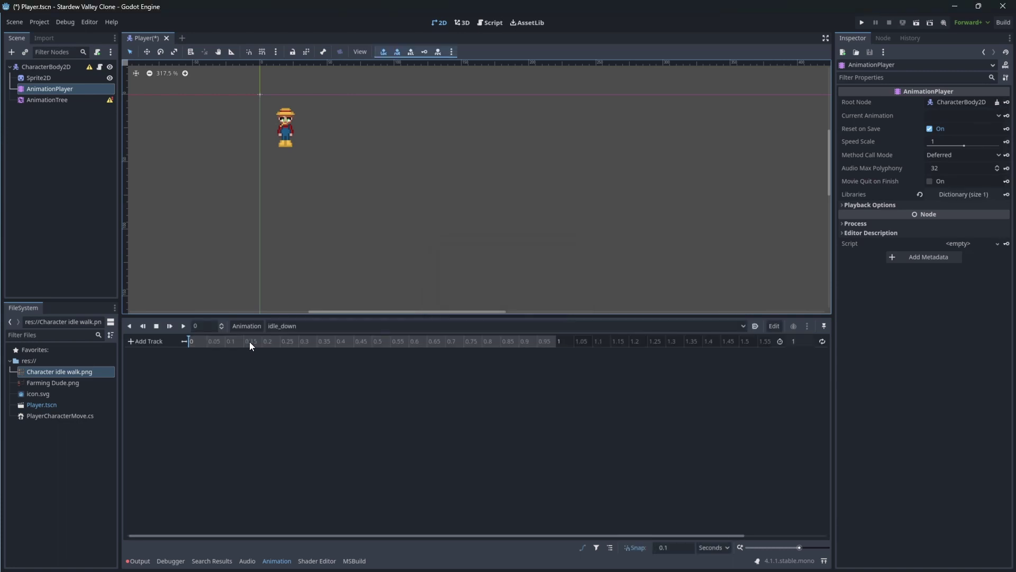
Step: Add a property track for the Sprite2D frame and save the Player scene
left_click(155, 349)
left_click(153, 356)
double_click(468, 172)
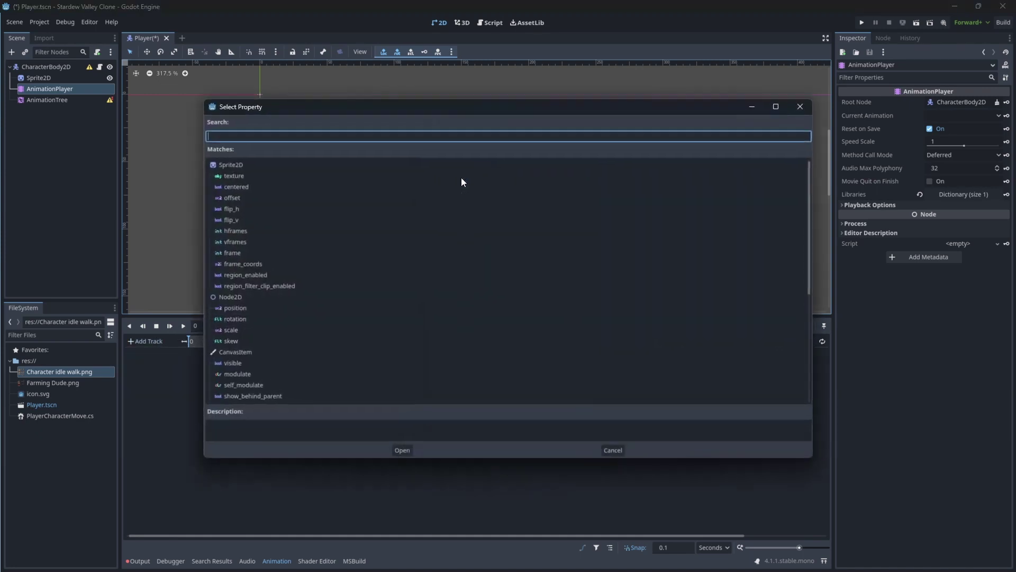
left_click(246, 253)
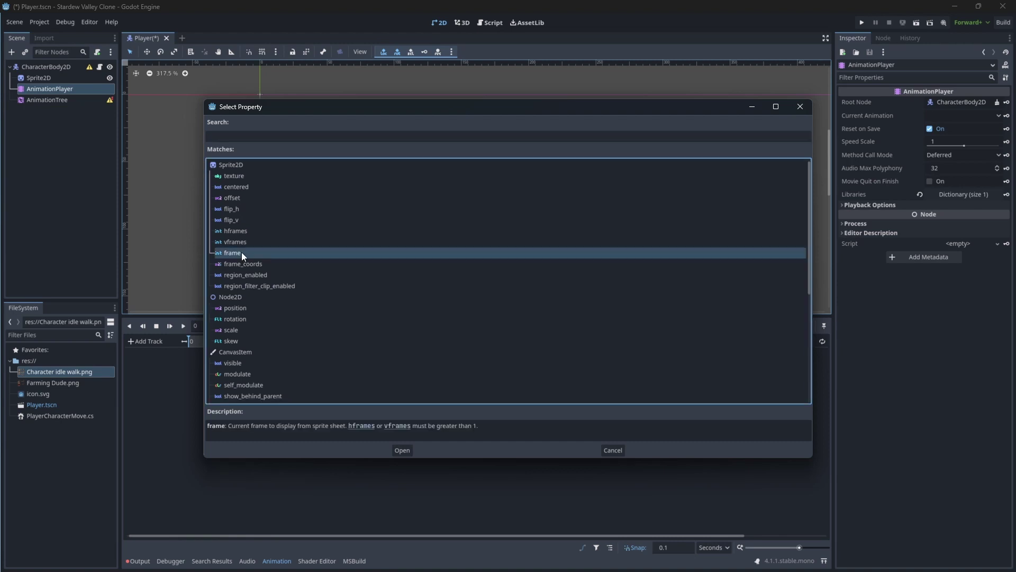
double_click(242, 252)
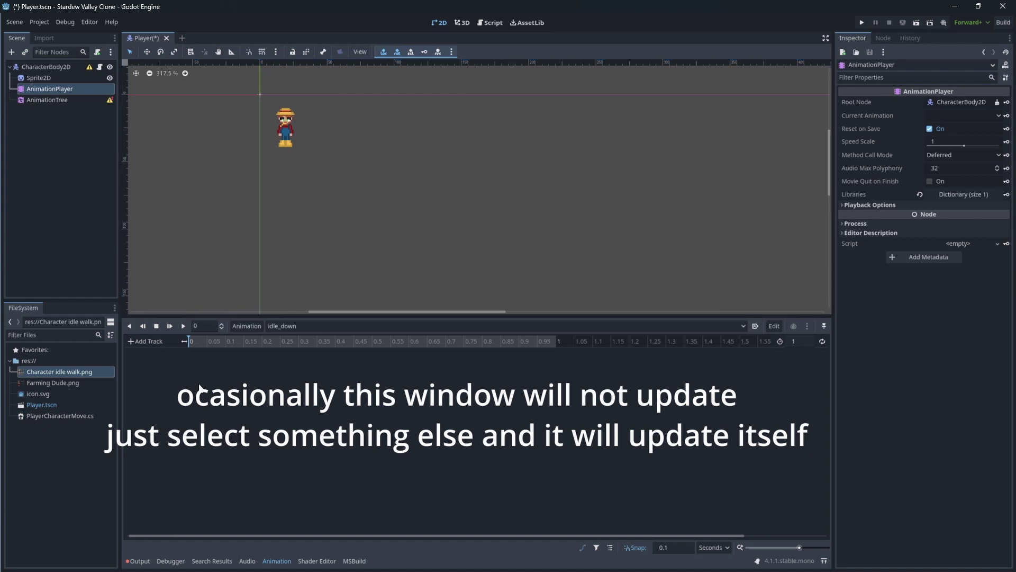
key("ctrl+s")
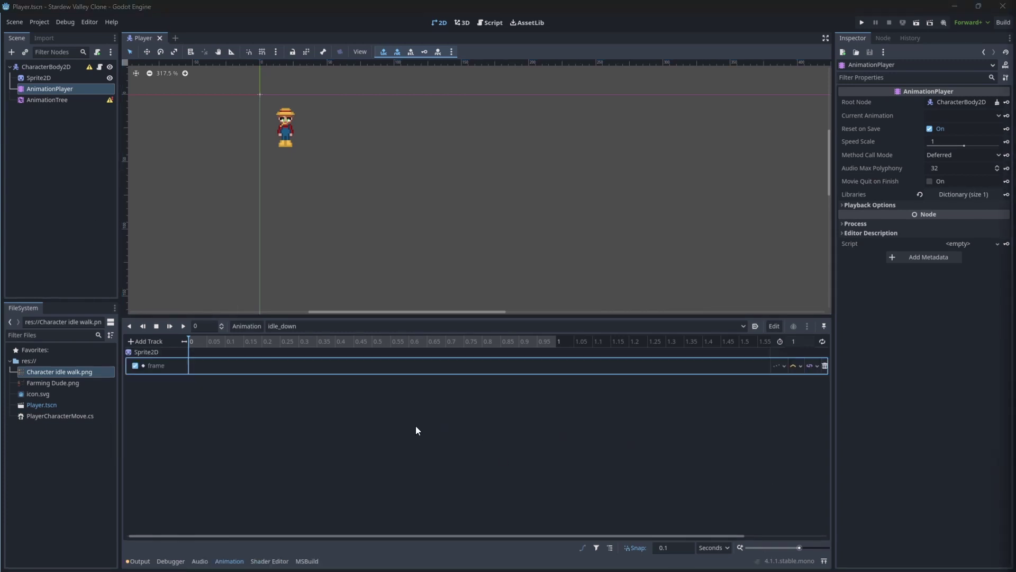
Step: Key the Sprite2D frame on idle_down at 0, 0.1 and 0.2 seconds
left_click(482, 295)
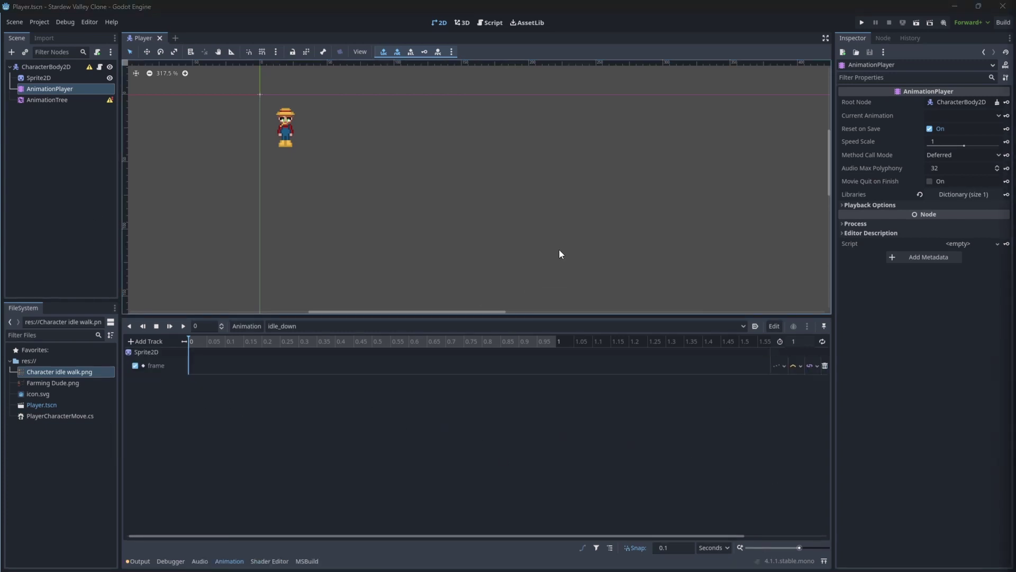
left_click(45, 78)
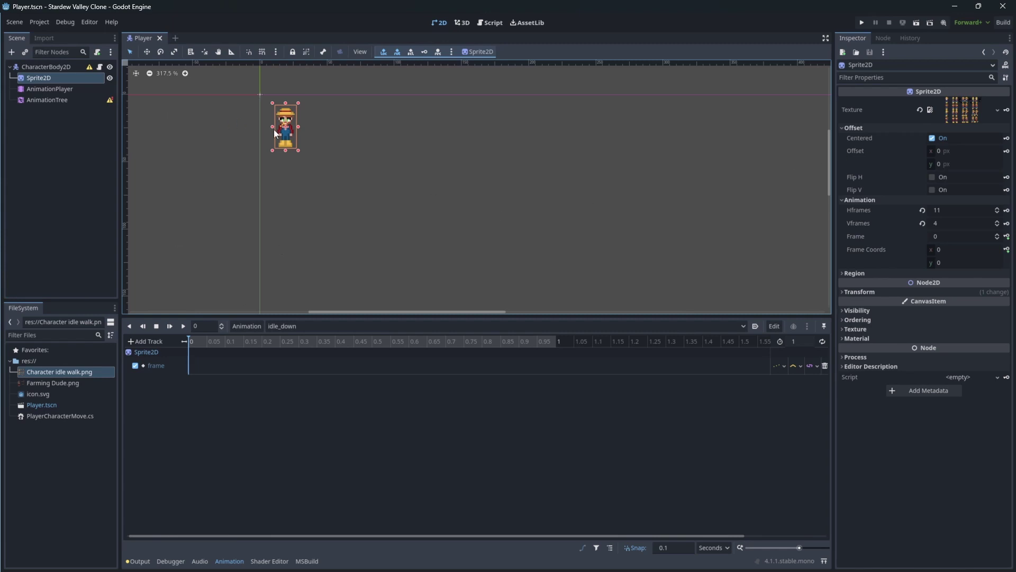
left_click(997, 236)
left_click(998, 236)
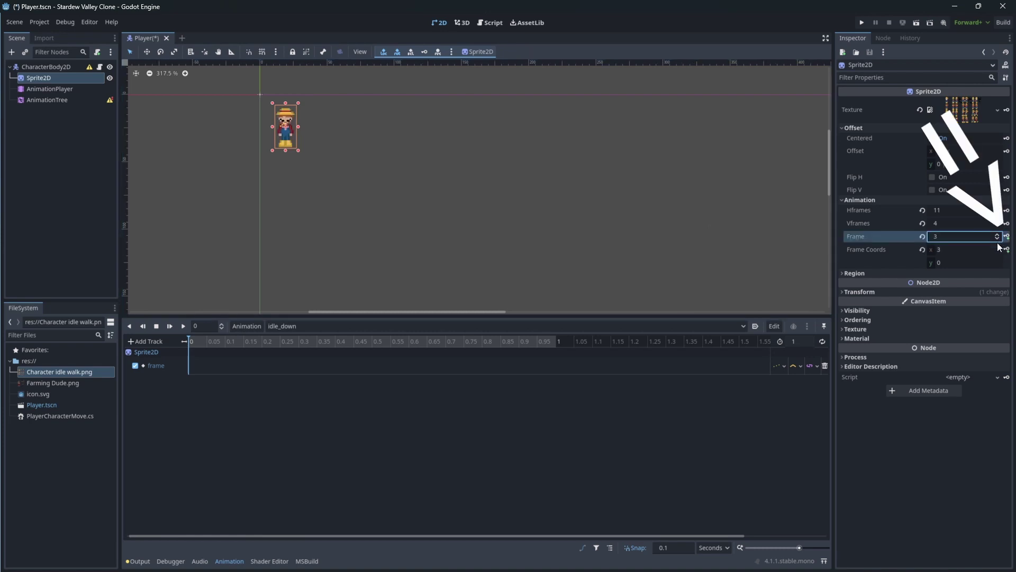
left_click(998, 238)
left_click(998, 238)
left_click(997, 239)
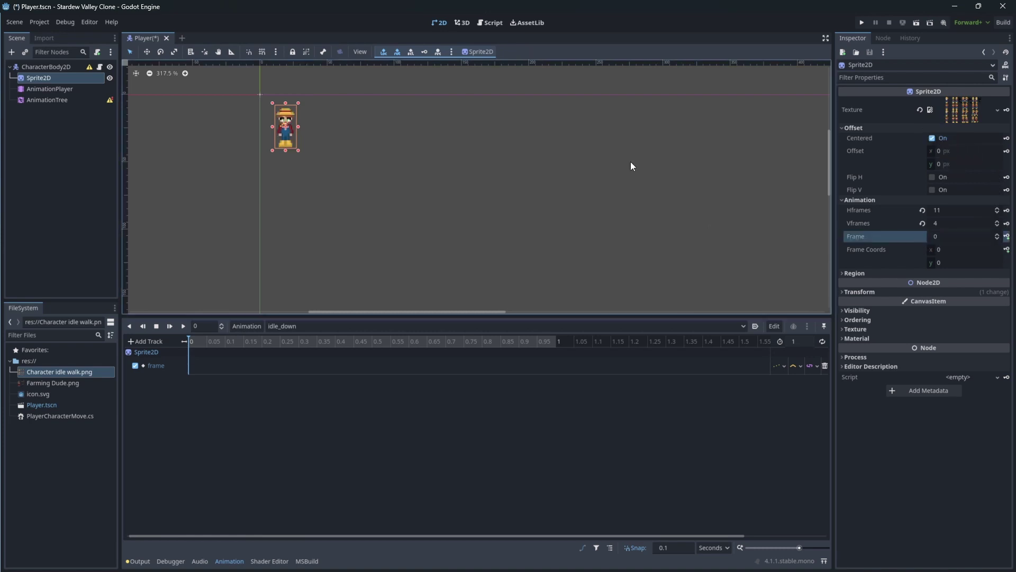
left_click(1007, 236)
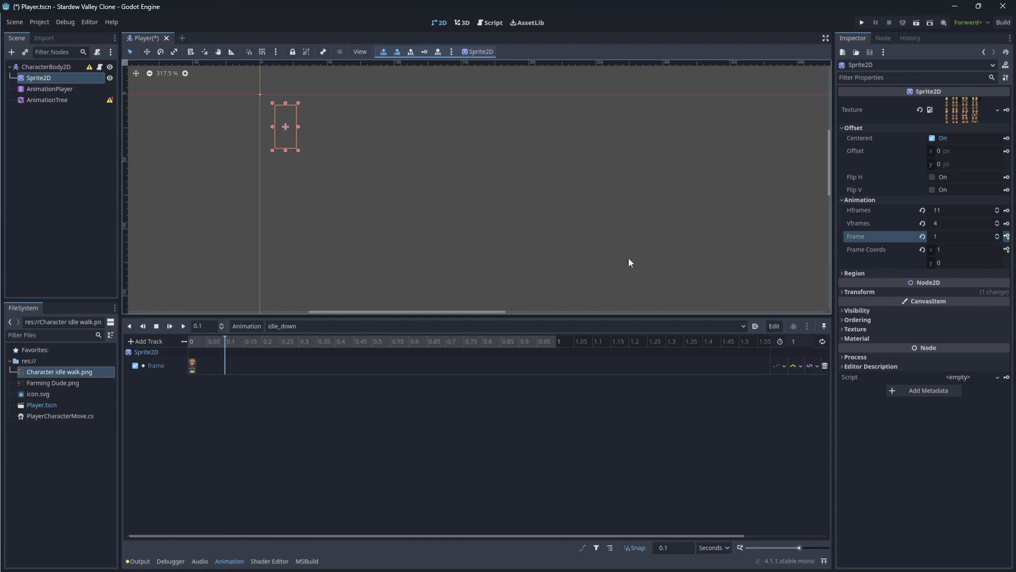
left_click(997, 237)
left_click(1006, 237)
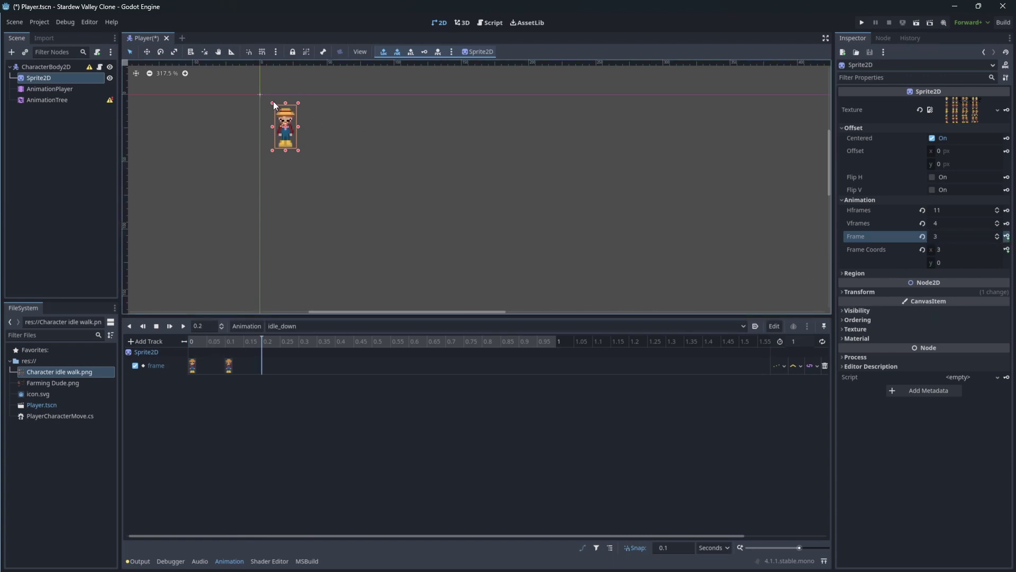
left_click(1006, 236)
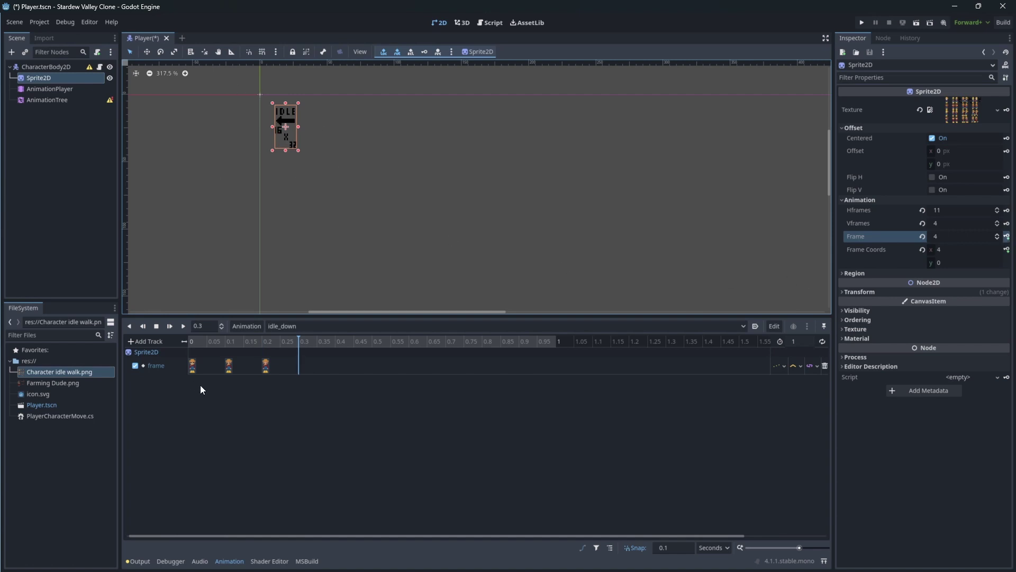
left_click(50, 88)
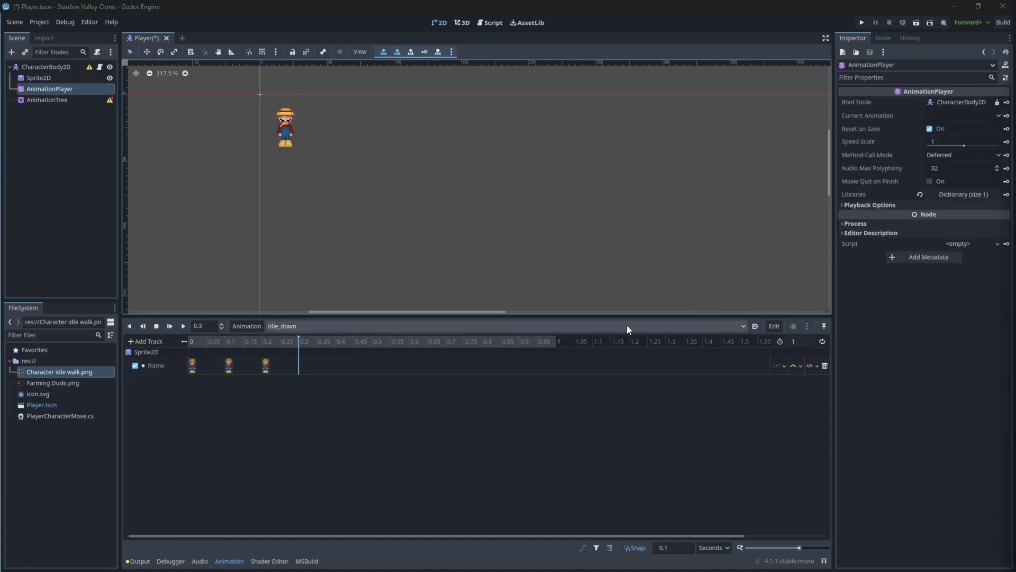
Step: Create a walk_down animation with a Sprite2D frame property track
left_click(248, 334)
left_click(257, 342)
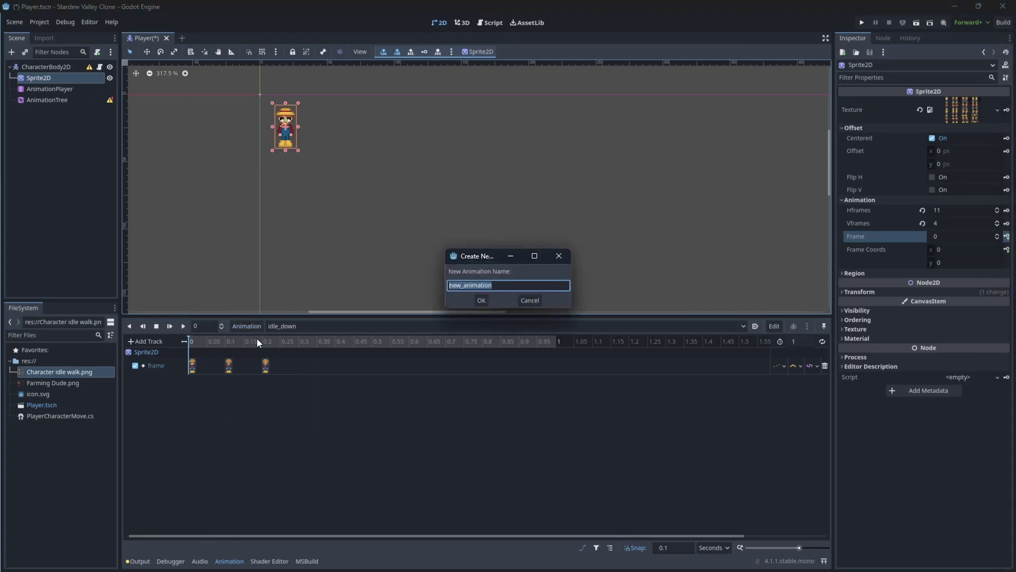
type("walk_down")
key("Return")
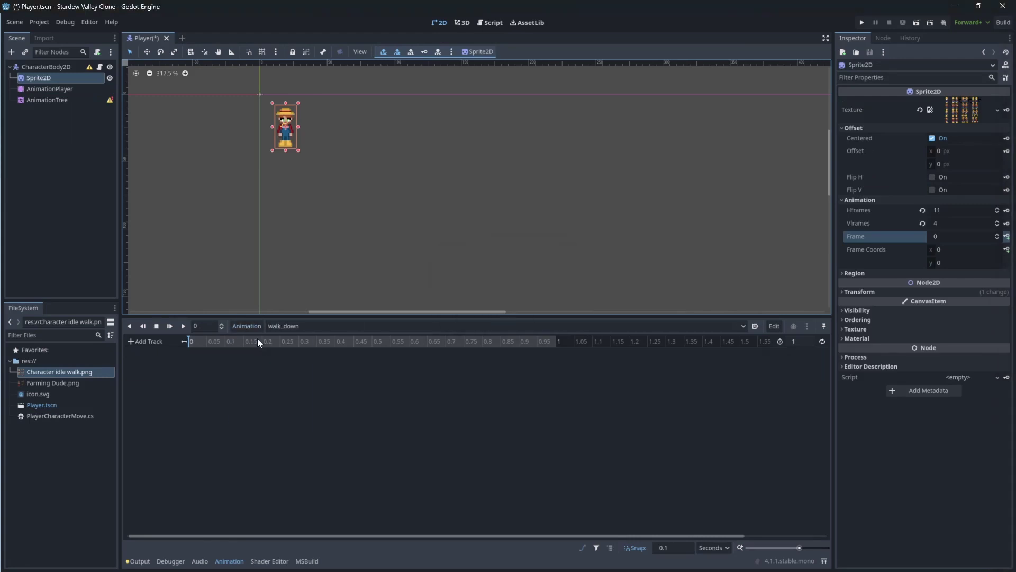
left_click(135, 339)
left_click(142, 352)
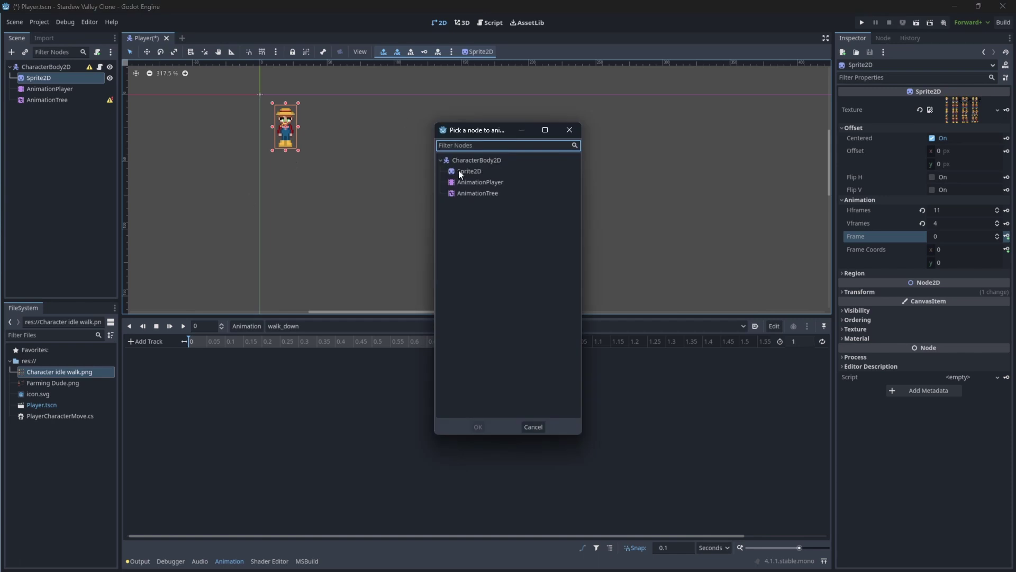
double_click(458, 170)
double_click(234, 252)
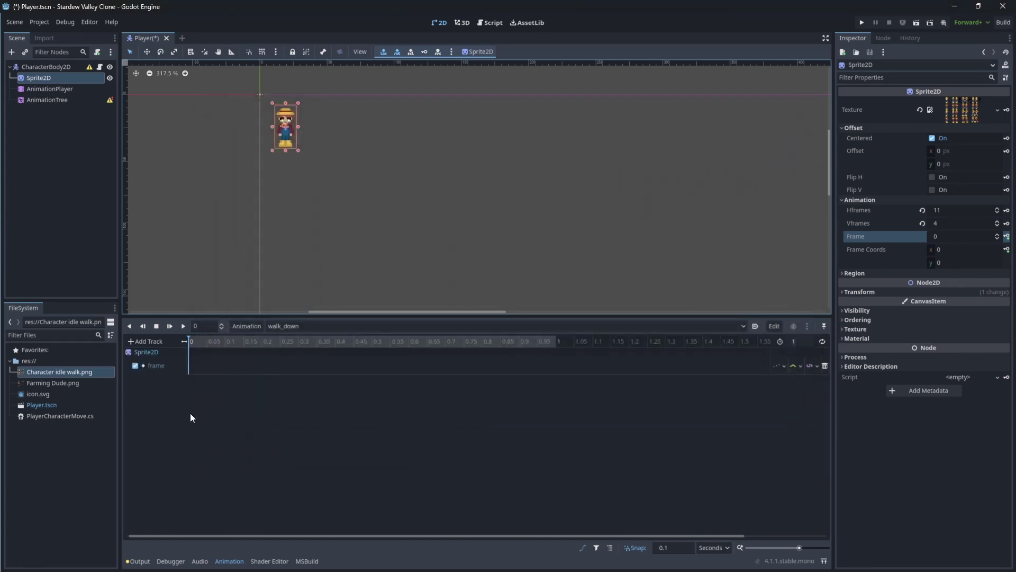
Step: Key walk_down's sprite frame at 0 and 0.1 seconds
left_click(997, 234)
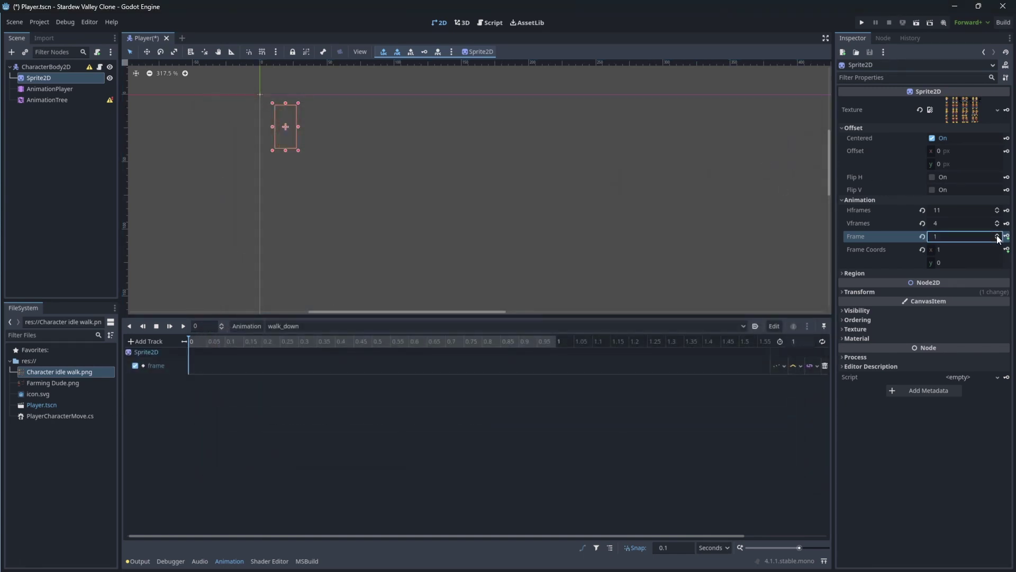
left_click(997, 235)
left_click(997, 234)
left_click(997, 235)
left_click(997, 235)
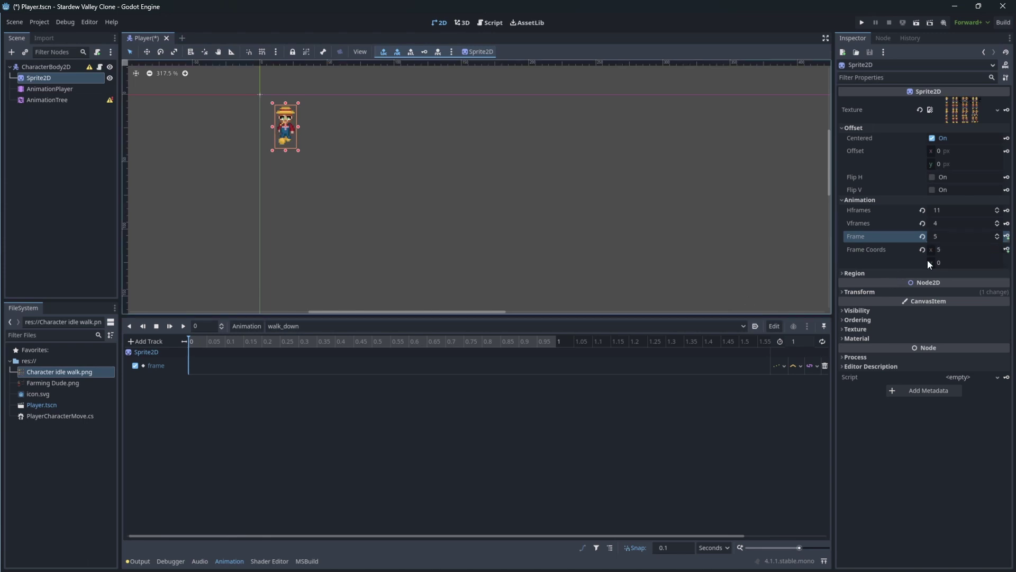
left_click(1007, 237)
left_click(997, 240)
left_click(997, 240)
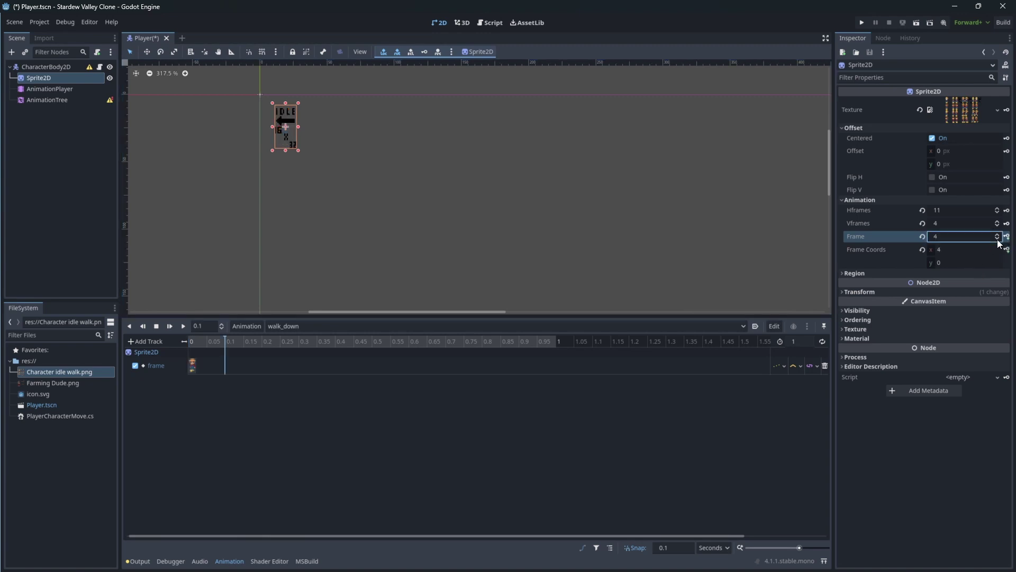
left_click(997, 240)
left_click(998, 240)
left_click(997, 240)
left_click(998, 239)
left_click(997, 235)
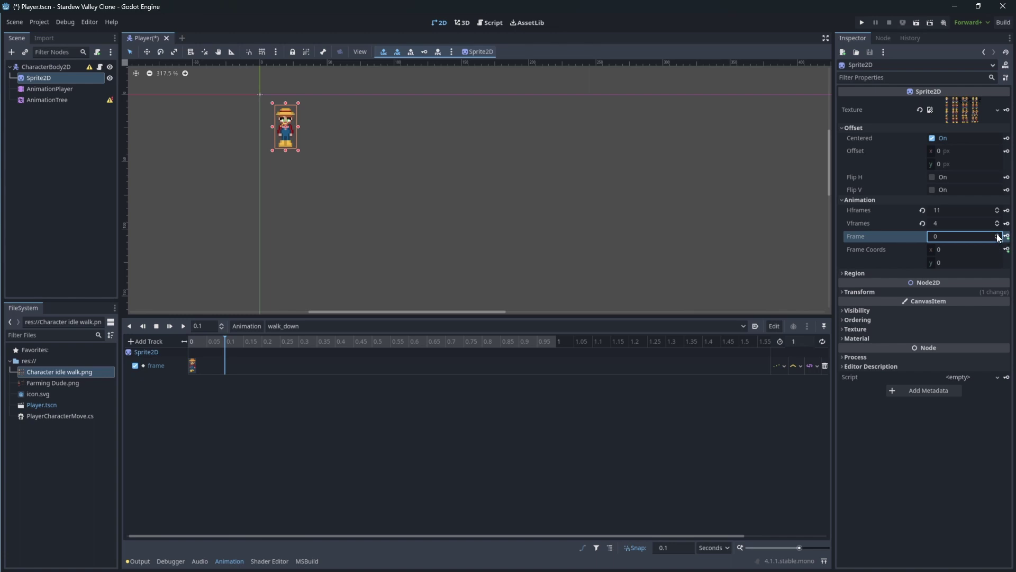
left_click(998, 235)
left_click(998, 235)
left_click(997, 235)
left_click(997, 235)
left_click(998, 235)
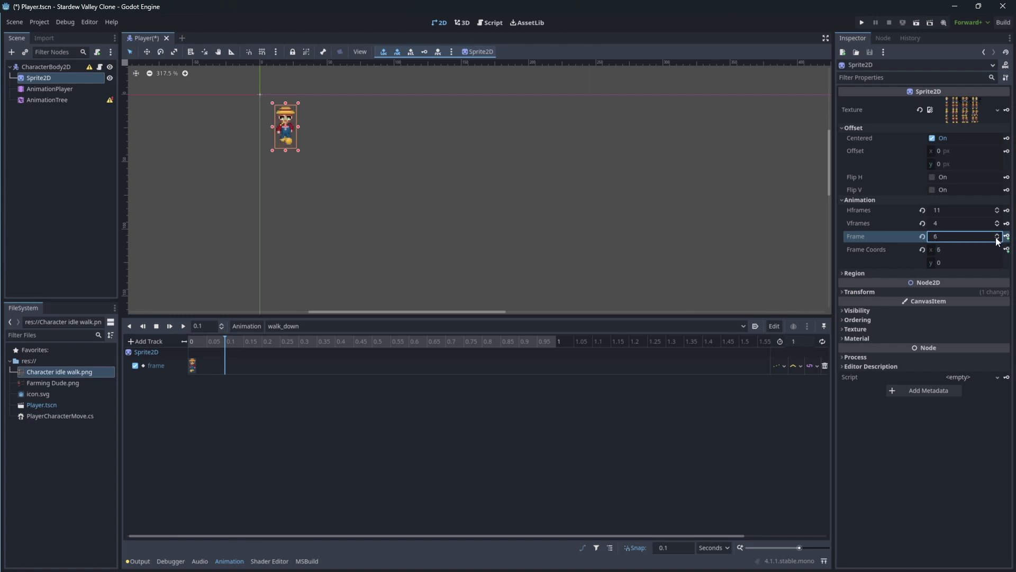
left_click(1006, 236)
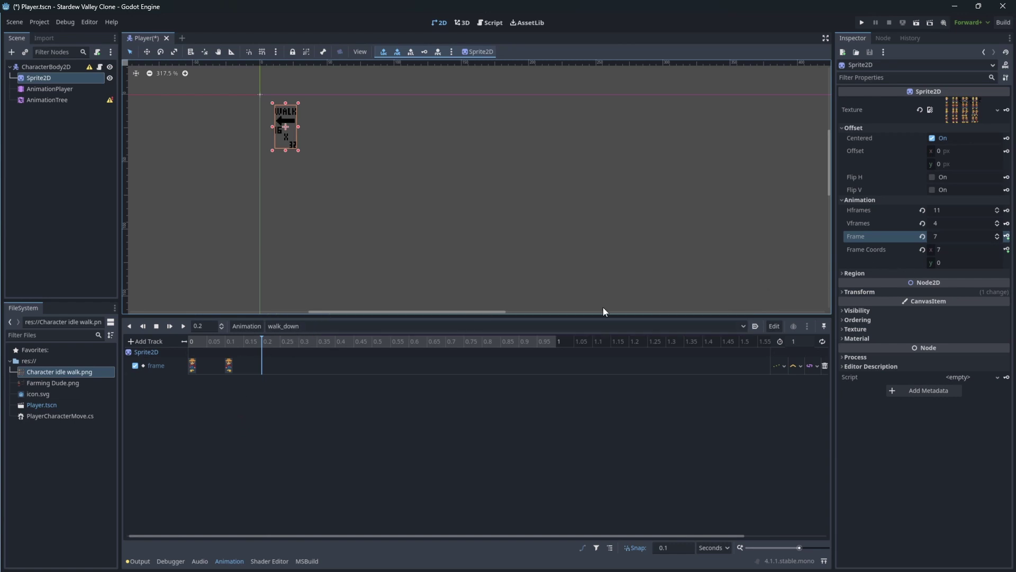
Step: Advance the Sprite2D frame to 11
left_click(250, 325)
left_click(473, 439)
left_click(997, 235)
left_click(998, 234)
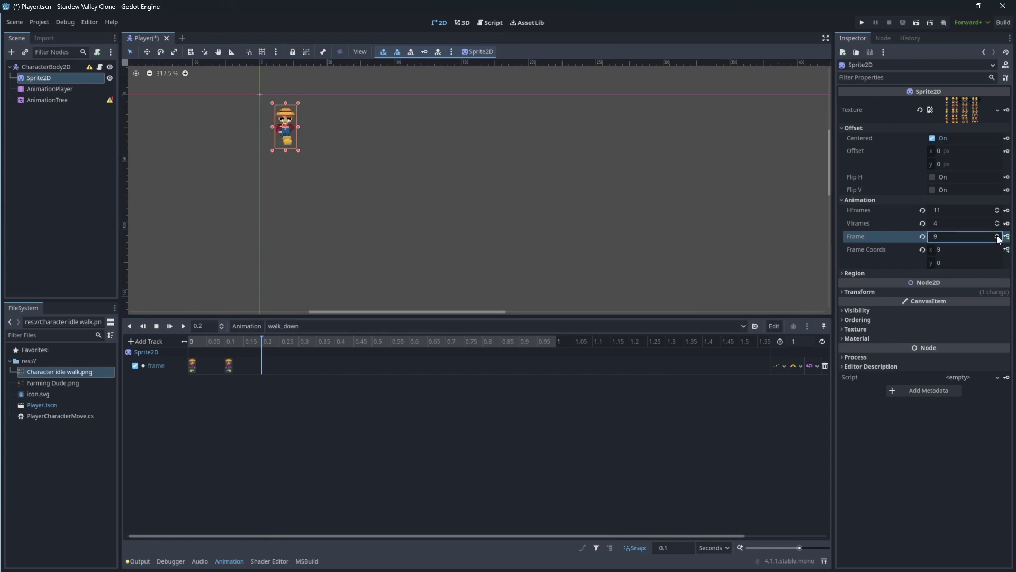
left_click(997, 234)
left_click(998, 235)
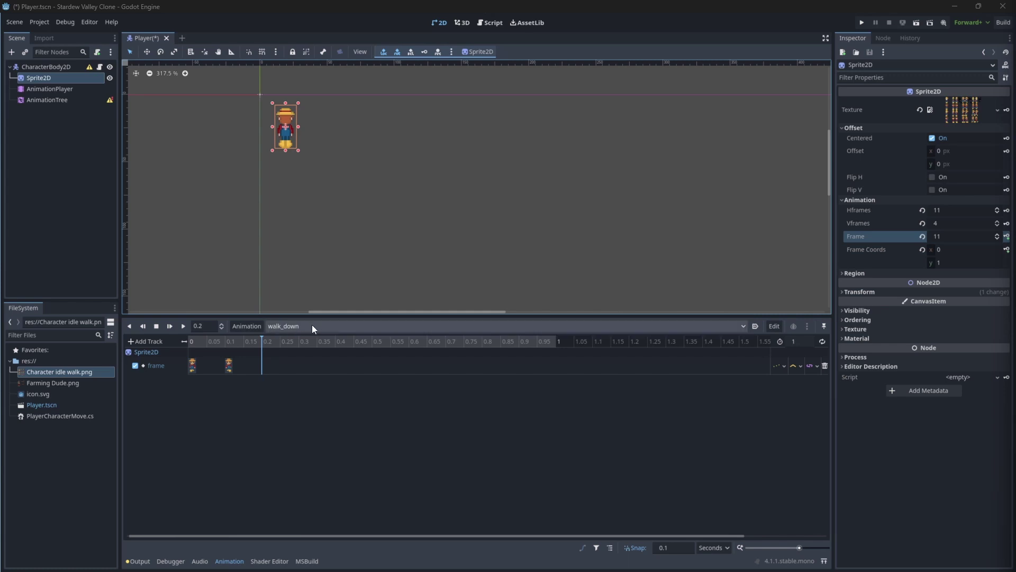
Step: Create an idle_up animation with a Sprite2D frame property track
left_click(247, 326)
left_click(265, 340)
type("idle_up")
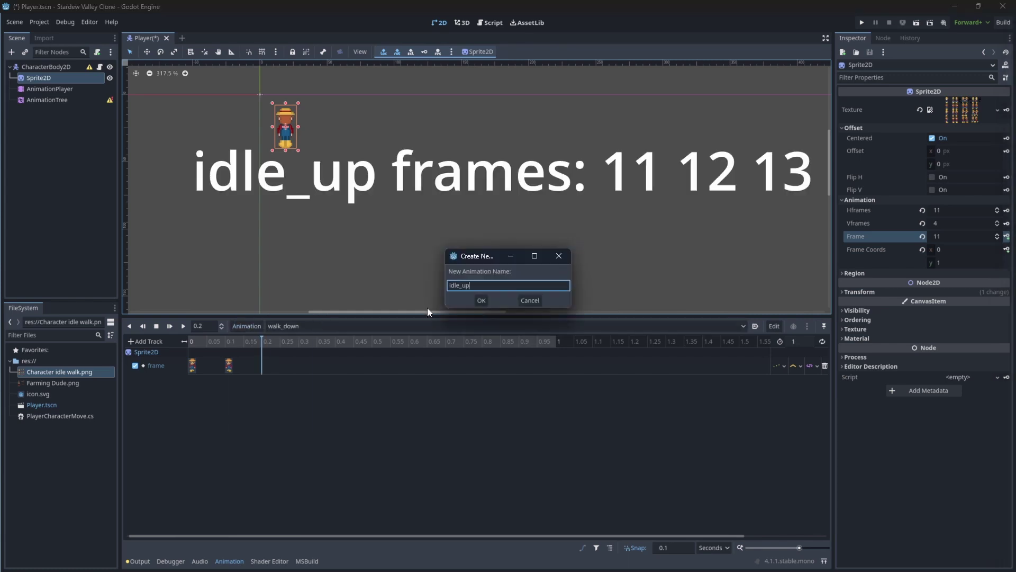
key("Return")
left_click(148, 344)
left_click(151, 357)
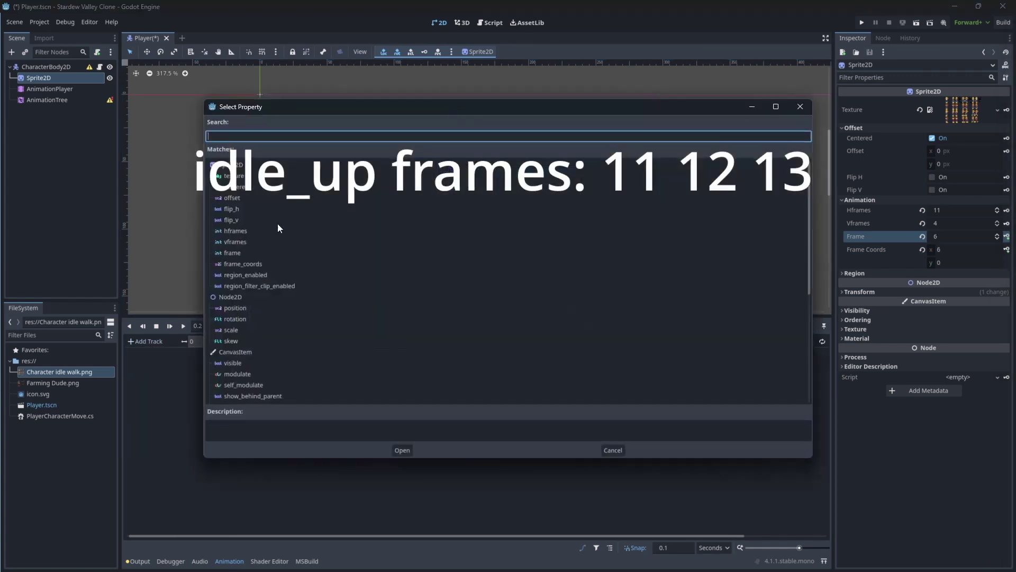
double_click(248, 252)
Step: Key idle_up with sprite frames 11, 12 and 13
left_click(997, 234)
left_click(997, 233)
left_click(997, 234)
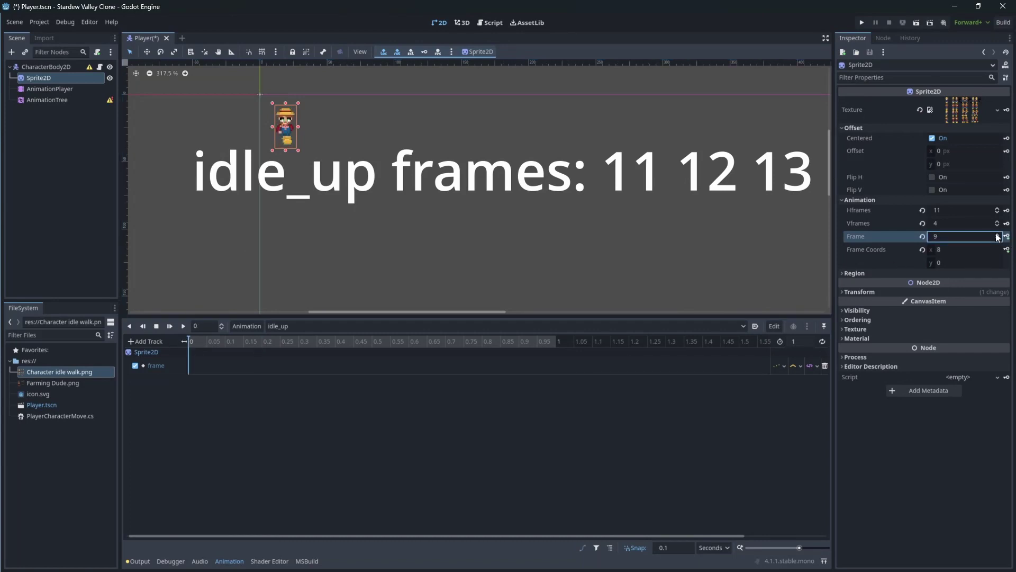
left_click(997, 234)
left_click(1006, 236)
left_click(997, 234)
left_click(1006, 236)
left_click(1007, 236)
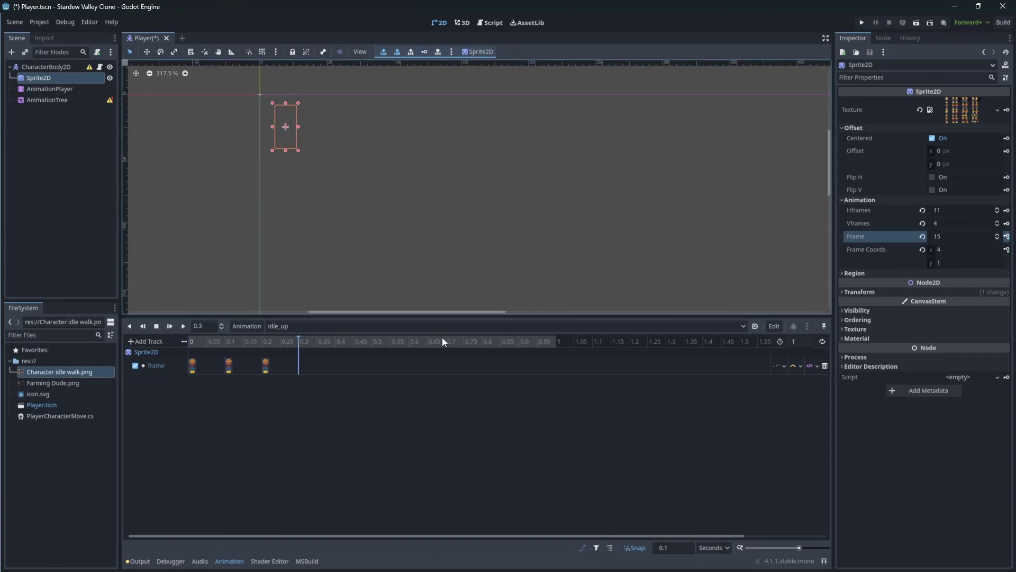
Step: Create walk_up with a Sprite2D frame track keyed with frames 16 and 17
left_click(326, 323)
left_click(247, 325)
left_click(254, 339)
type("walk_up")
key("Return")
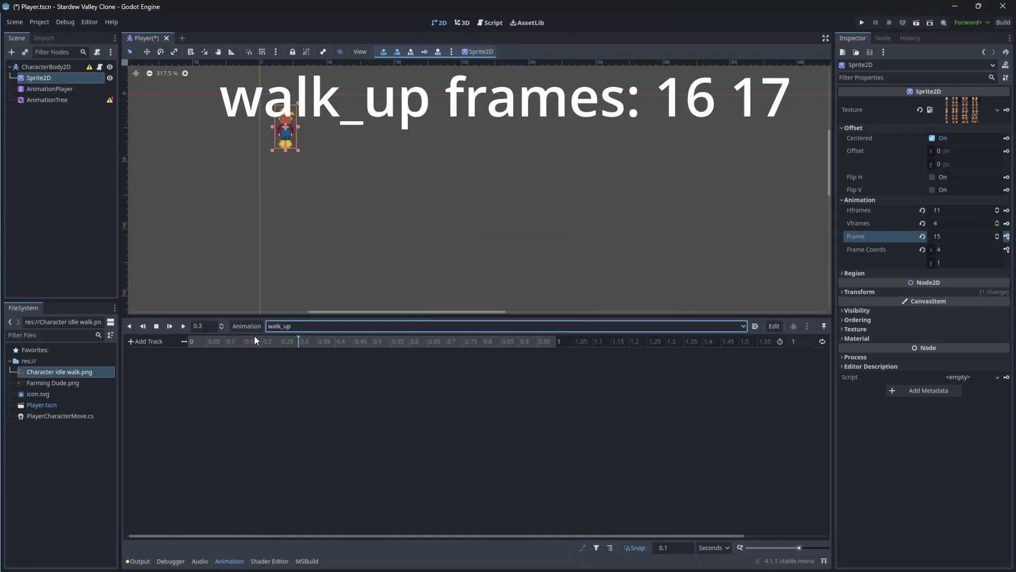
left_click(146, 341)
left_click(154, 351)
double_click(230, 249)
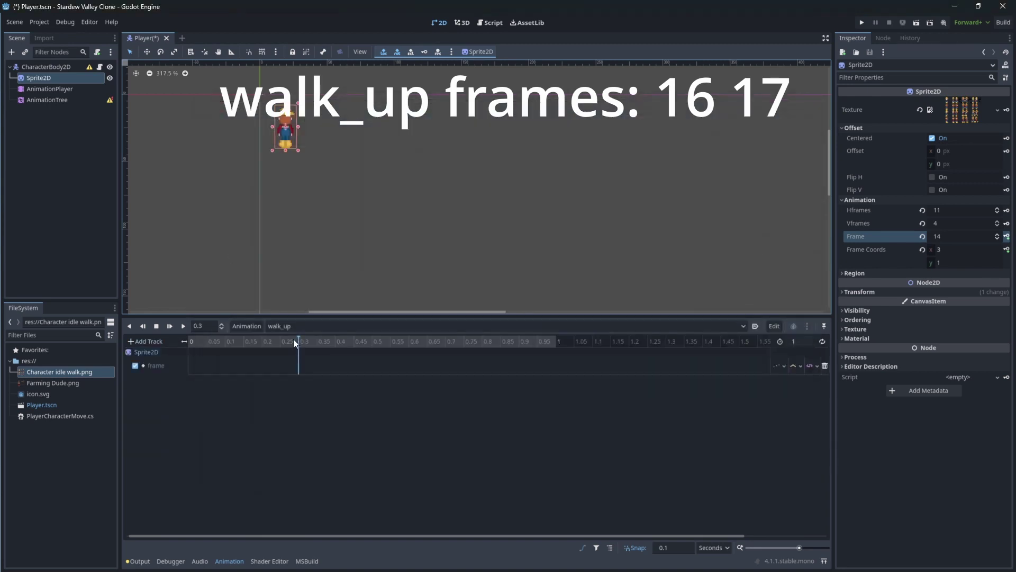
left_click(997, 233)
left_click(997, 234)
left_click(1007, 236)
left_click(1006, 236)
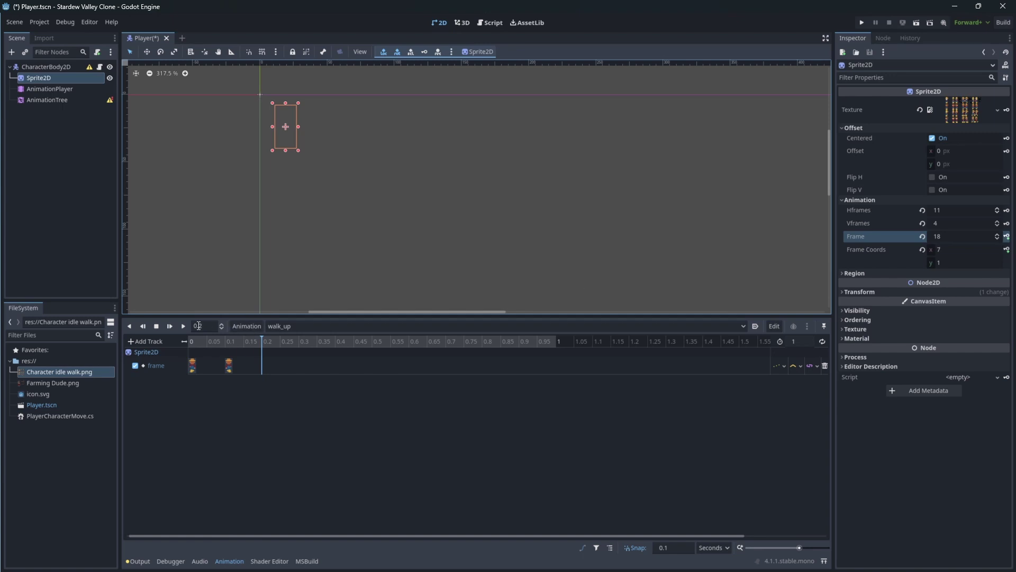
Step: Create a new empty animation named idle_left
left_click(247, 326)
left_click(257, 338)
type("idle_left")
key("Return")
Step: Add a Sprite2D frame track to idle_left and key frames 22, 24 and 25
left_click(997, 238)
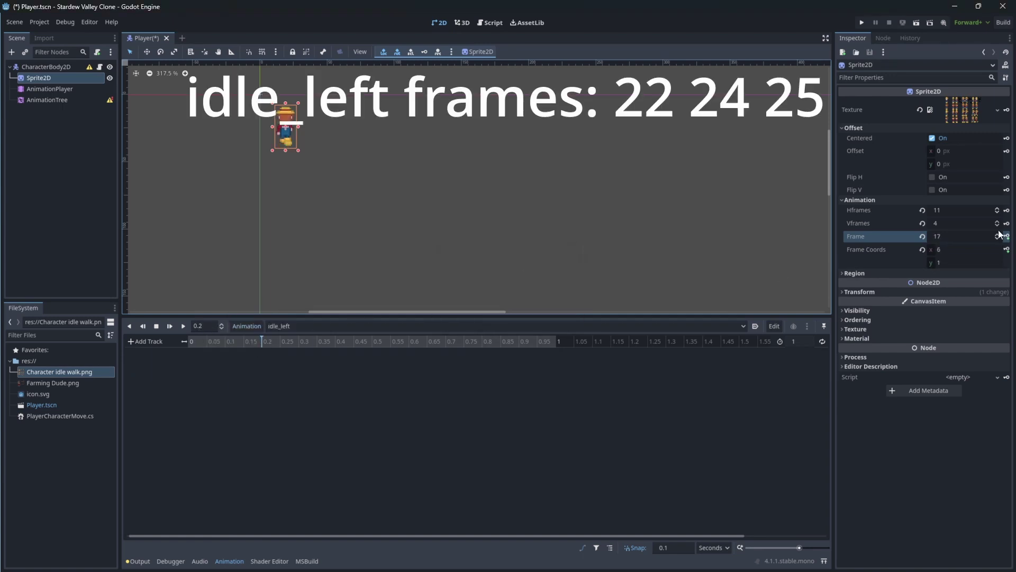
left_click(997, 233)
left_click(997, 234)
left_click(997, 233)
left_click(997, 233)
left_click(997, 233)
left_click(145, 341)
left_click(170, 352)
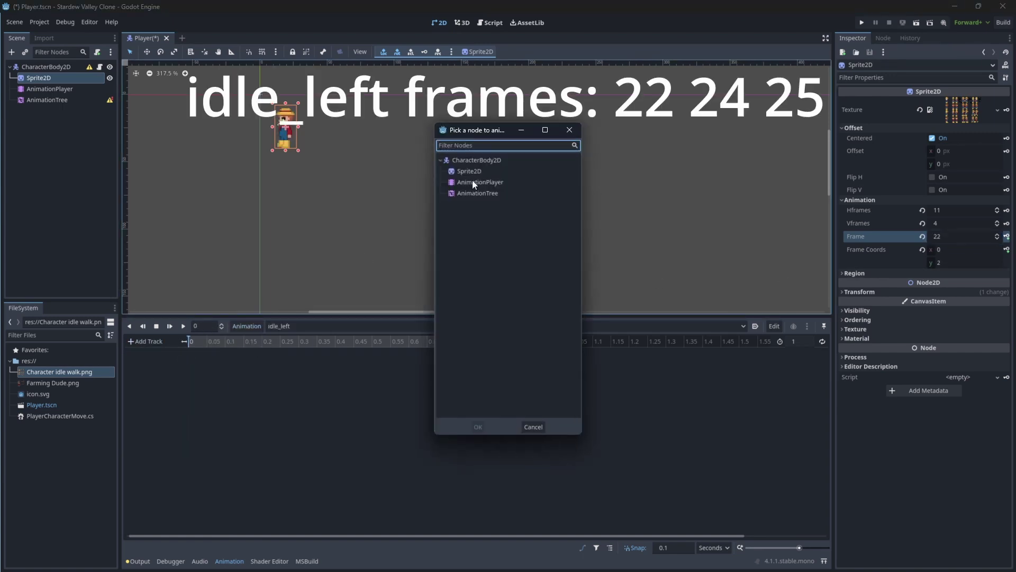
double_click(469, 171)
double_click(250, 254)
left_click(1006, 236)
left_click(997, 233)
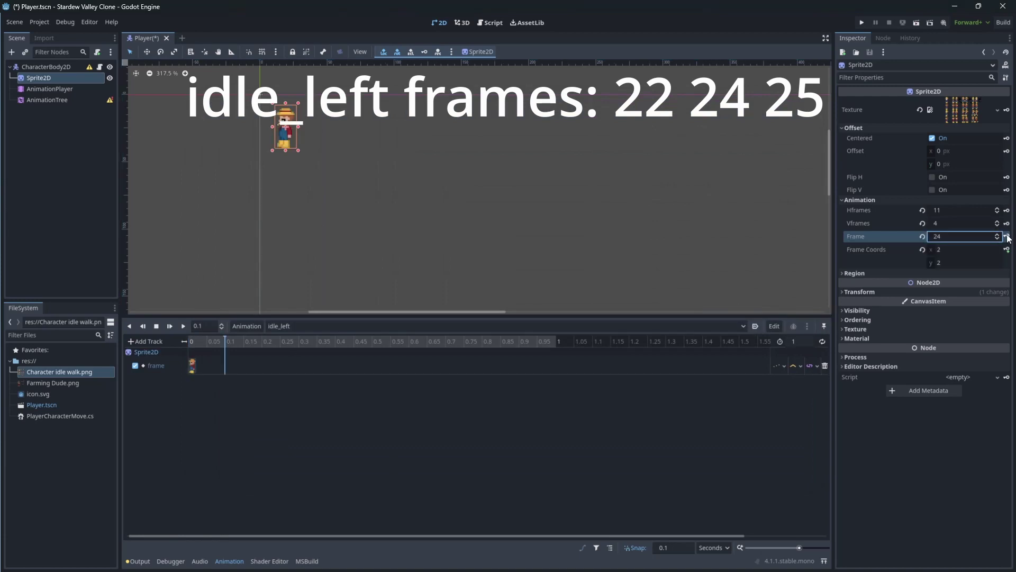
left_click(1006, 237)
left_click(1007, 236)
Step: Create walk_left and key sprite frames 27 and 28 at 0 and 0.1 seconds
left_click(247, 325)
left_click(257, 341)
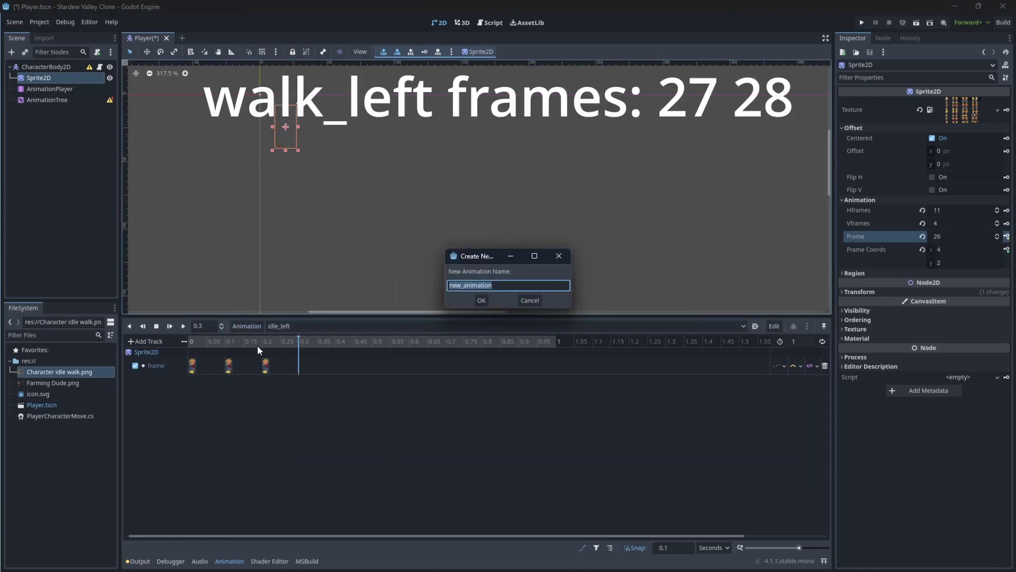
type("walk_left")
key("Return")
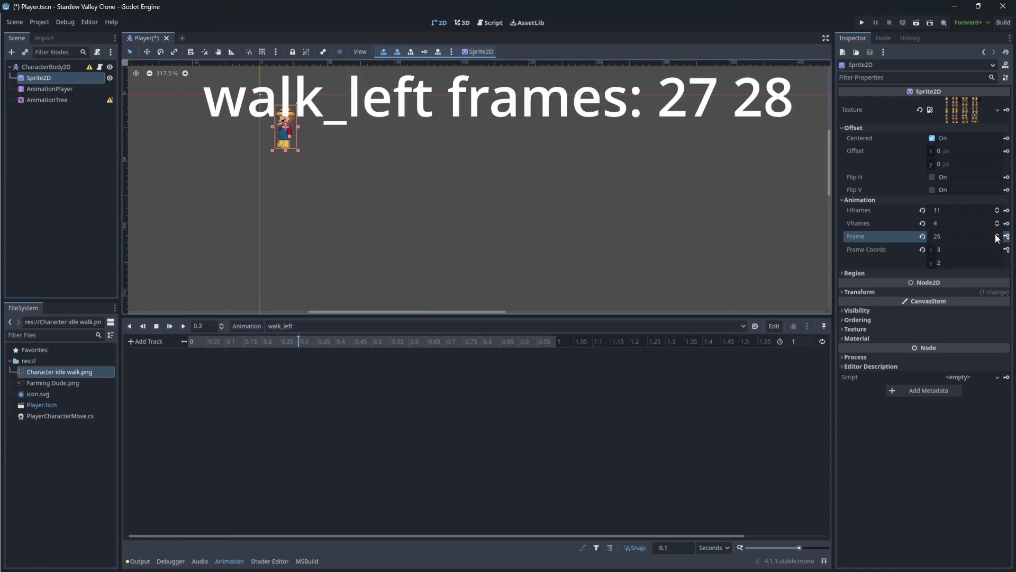
left_click(998, 234)
left_click(1007, 236)
left_click(538, 300)
left_click(218, 343)
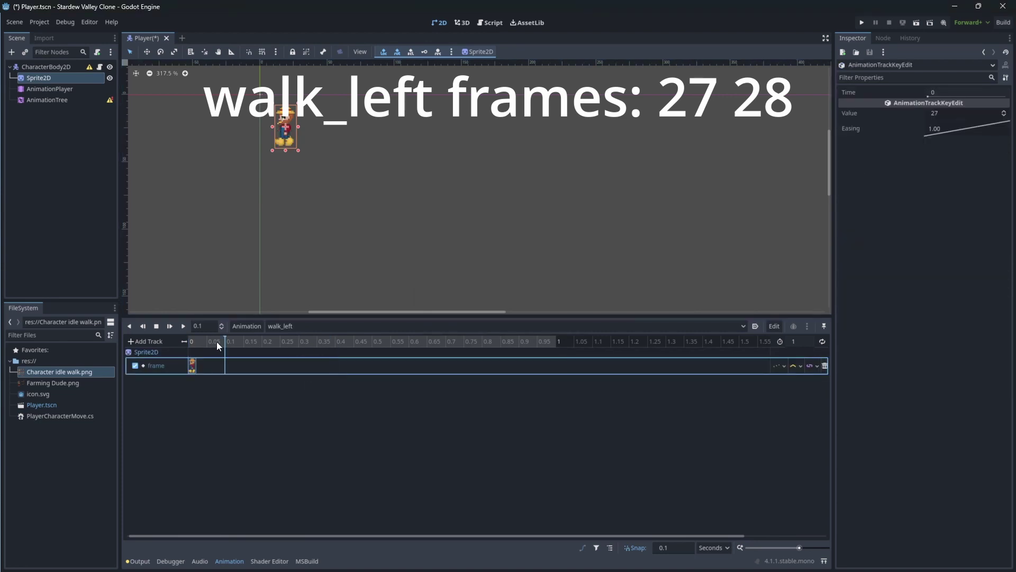
left_click(78, 80)
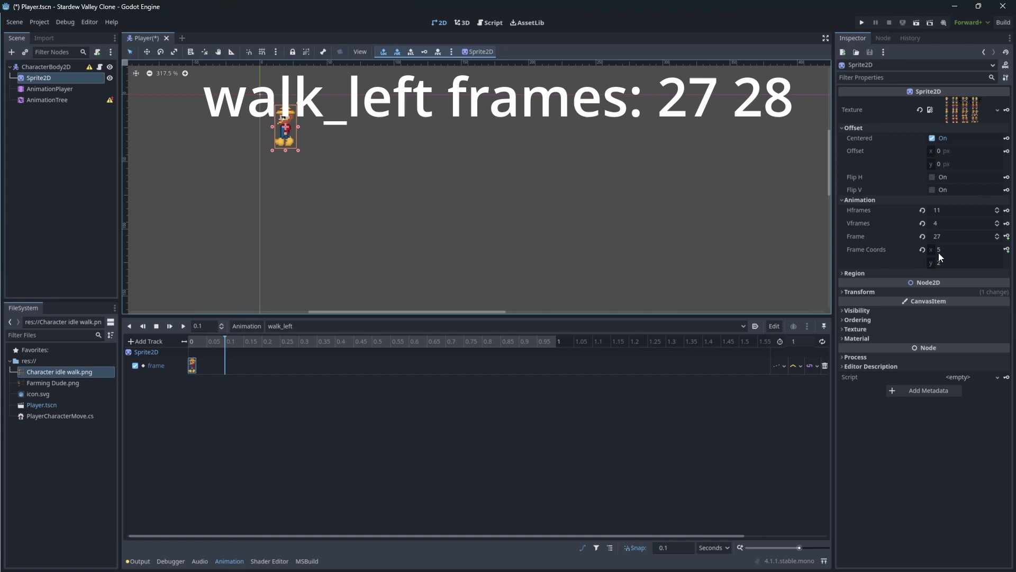
left_click(997, 234)
left_click(1006, 236)
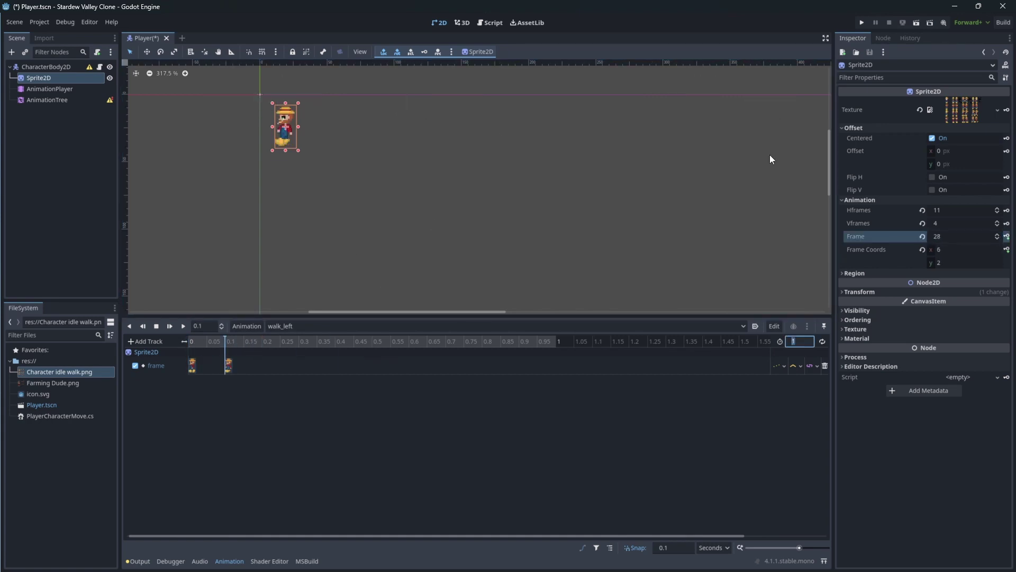
left_click(333, 325)
left_click(244, 328)
Step: Create an idle_right animation keyed with sprite frames 33, 35 and 36
left_click(243, 329)
left_click(254, 341)
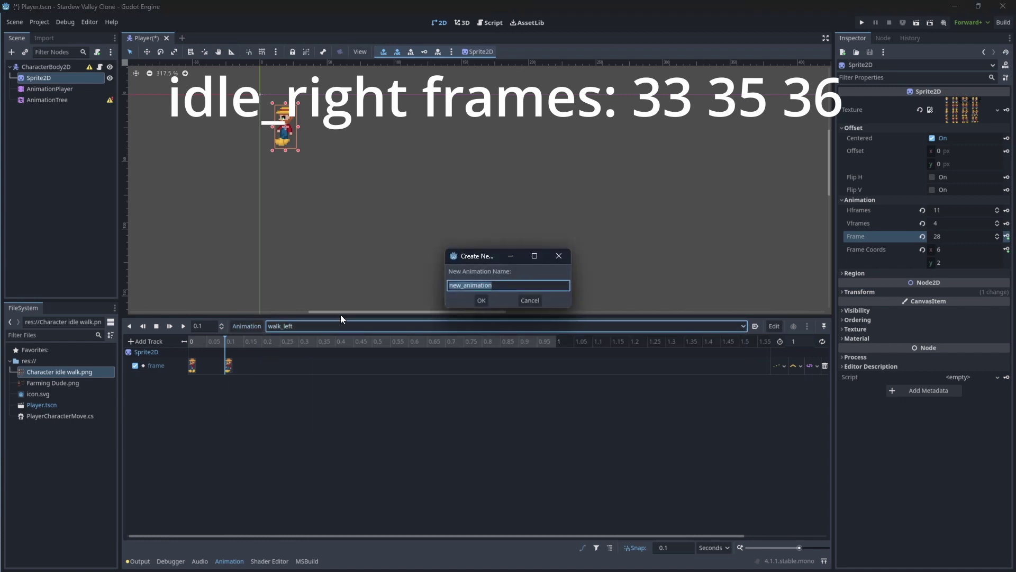
type("idle_right")
key("Return")
left_click(997, 234)
left_click(997, 234)
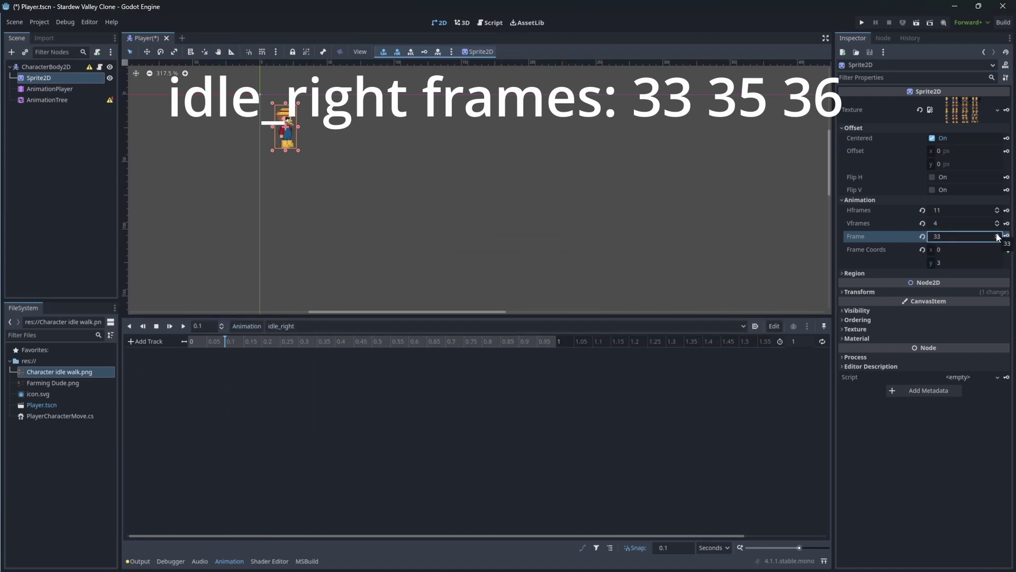
left_click(171, 345)
left_click(997, 234)
left_click(1007, 236)
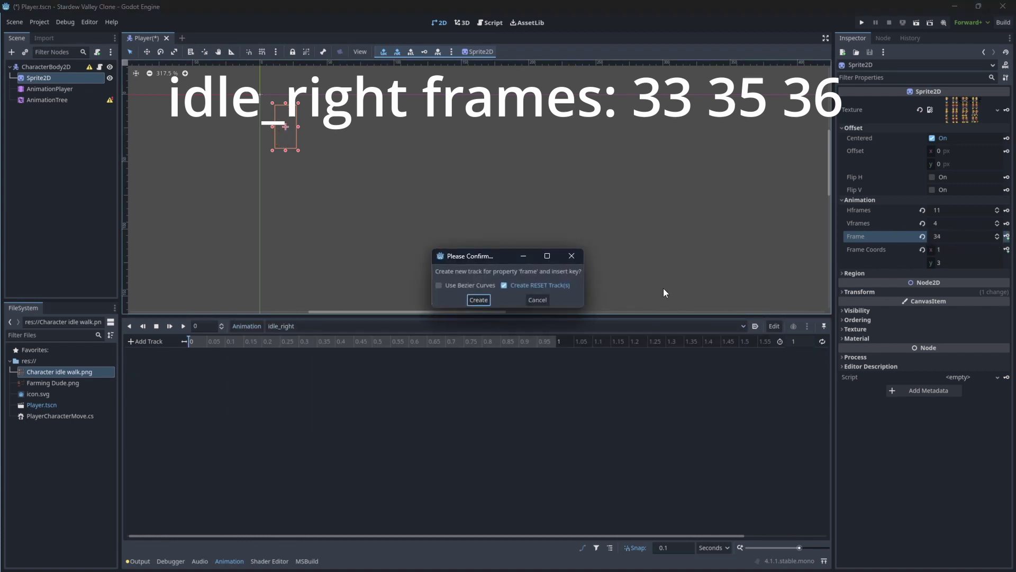
left_click(478, 299)
left_click(998, 233)
left_click(998, 233)
left_click(998, 234)
left_click(998, 239)
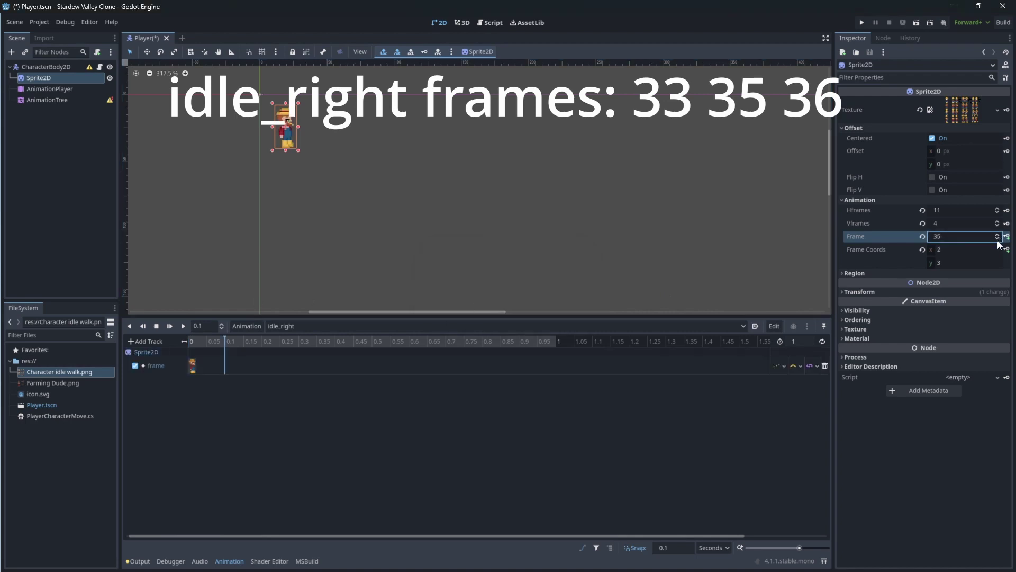
left_click(998, 239)
left_click(1007, 236)
left_click(1007, 236)
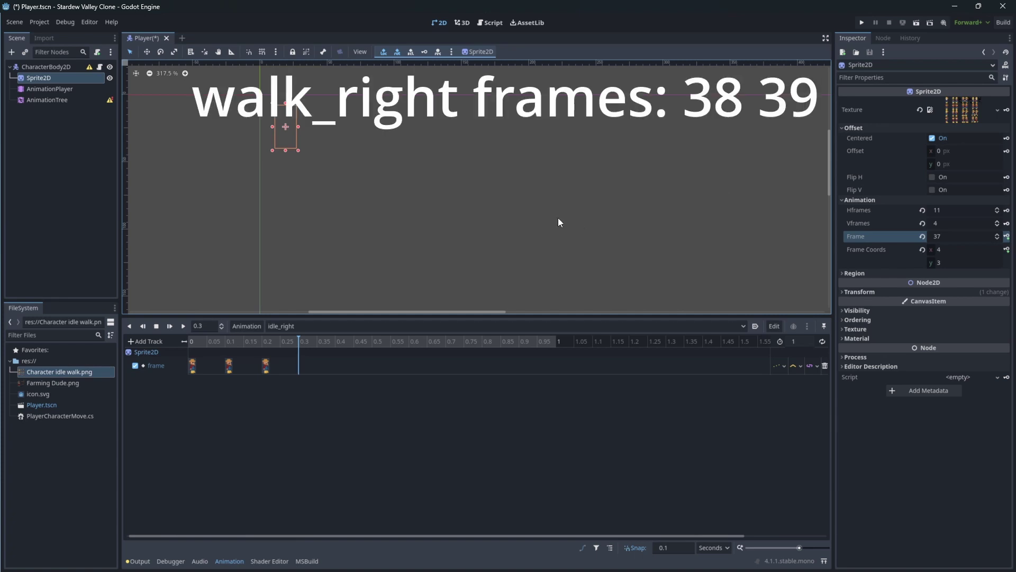
Step: Create a walk_right animation keyed with sprite frames 38 and 39
left_click(247, 325)
left_click(260, 353)
type("walk_right")
key("Return")
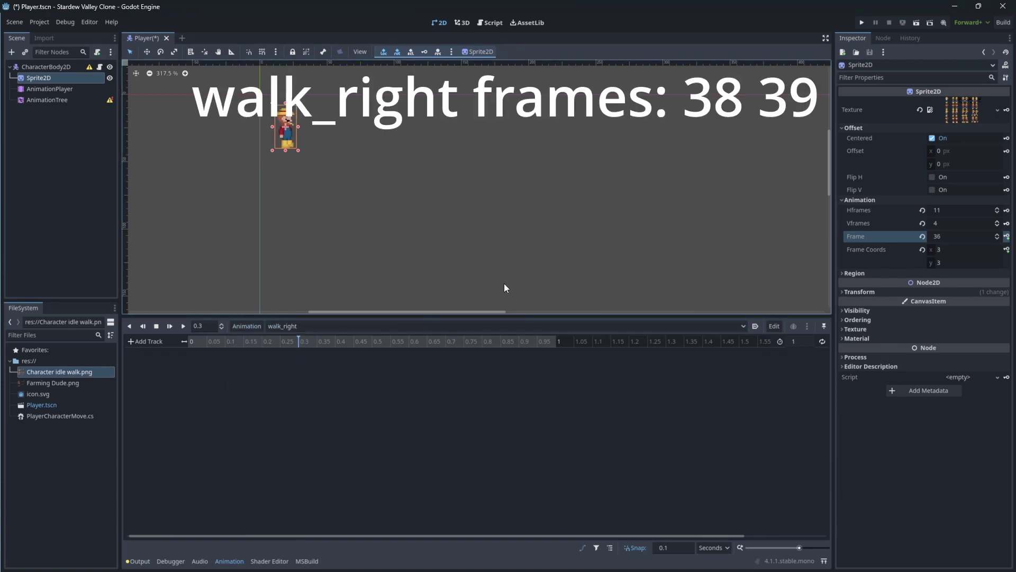
left_click(998, 234)
left_click(1000, 237)
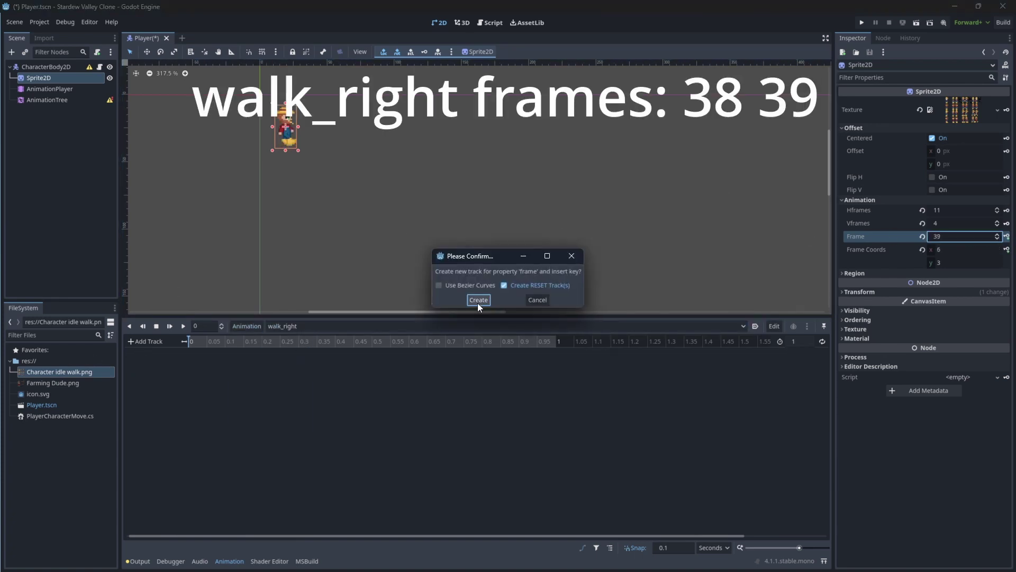
left_click(476, 302)
left_click(1000, 237)
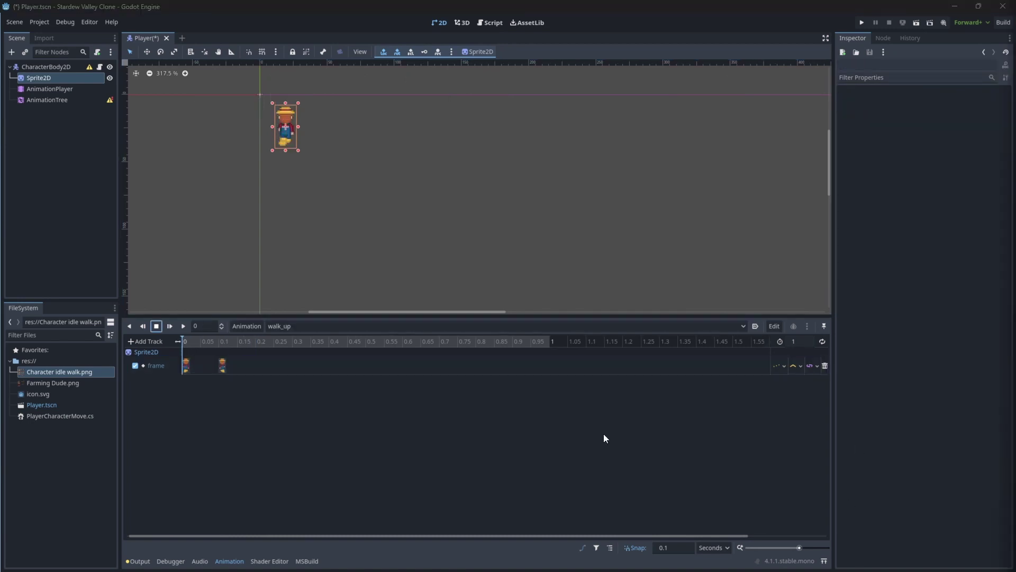
Step: Set the walk_right, walk_left and walk_down animation lengths to 0.2 seconds
left_click(256, 341)
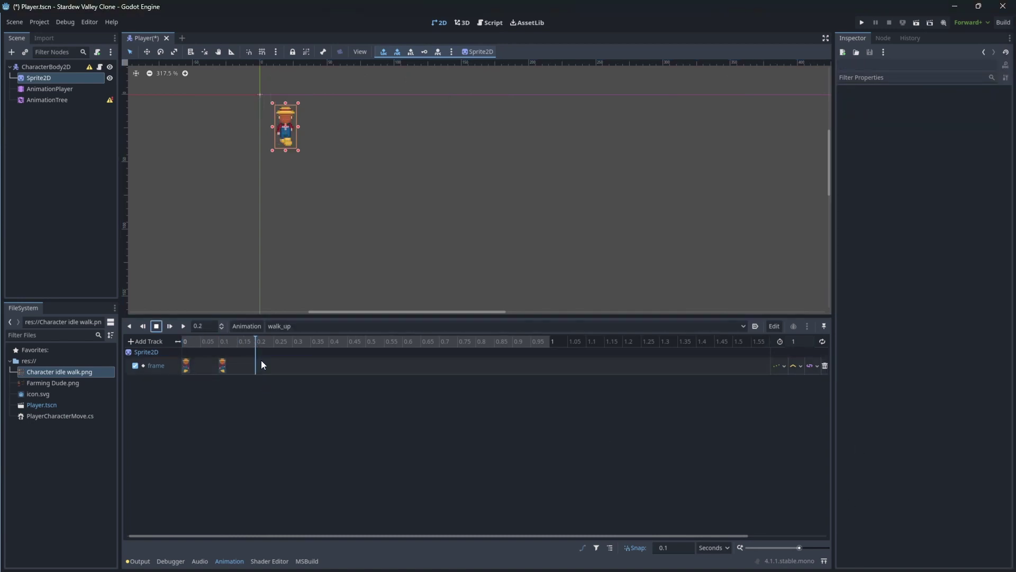
left_click(800, 341)
type("0.2")
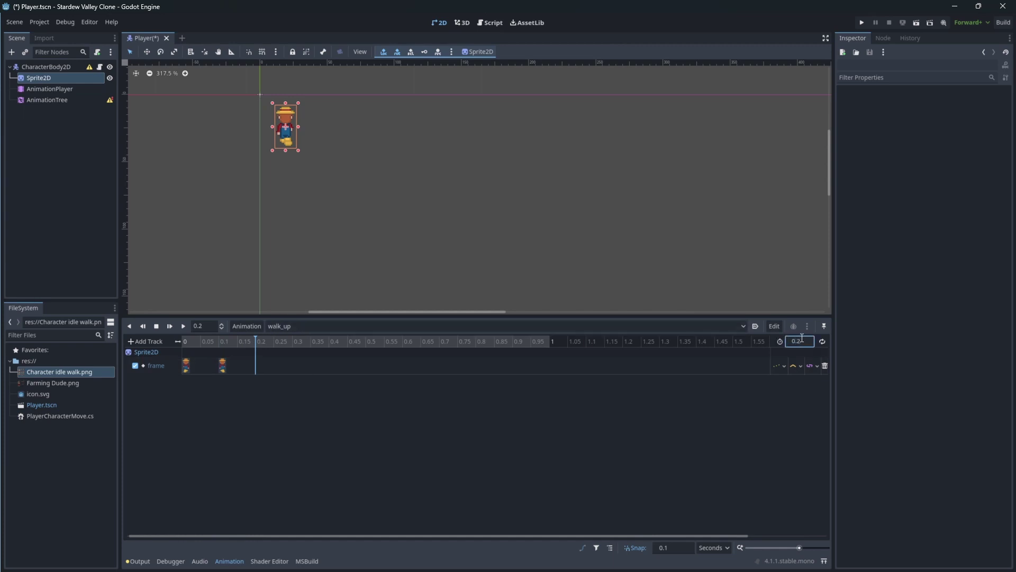
key("Return")
left_click(292, 328)
left_click(299, 421)
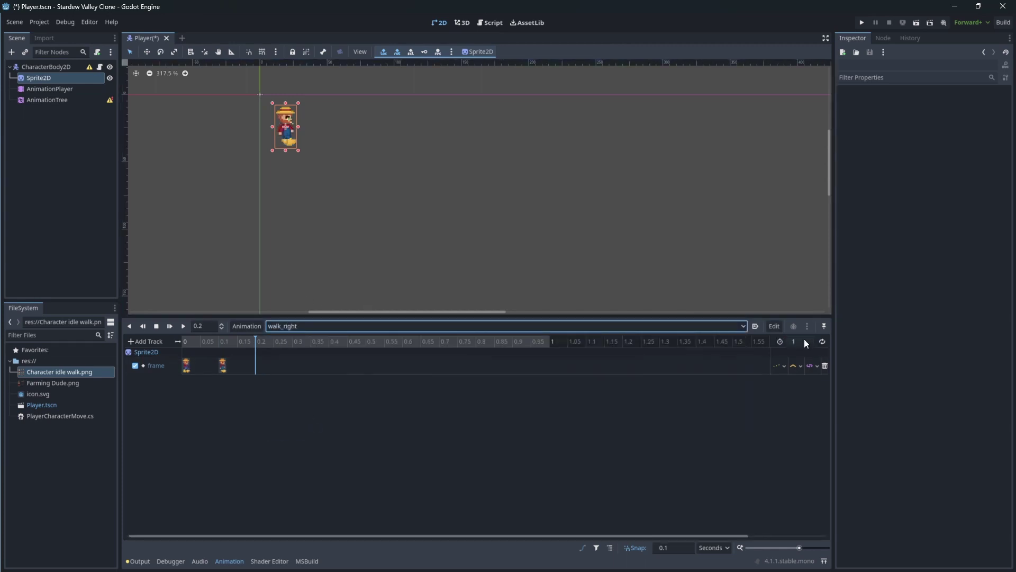
left_click(800, 341)
type("0.2")
key("Return")
left_click(617, 327)
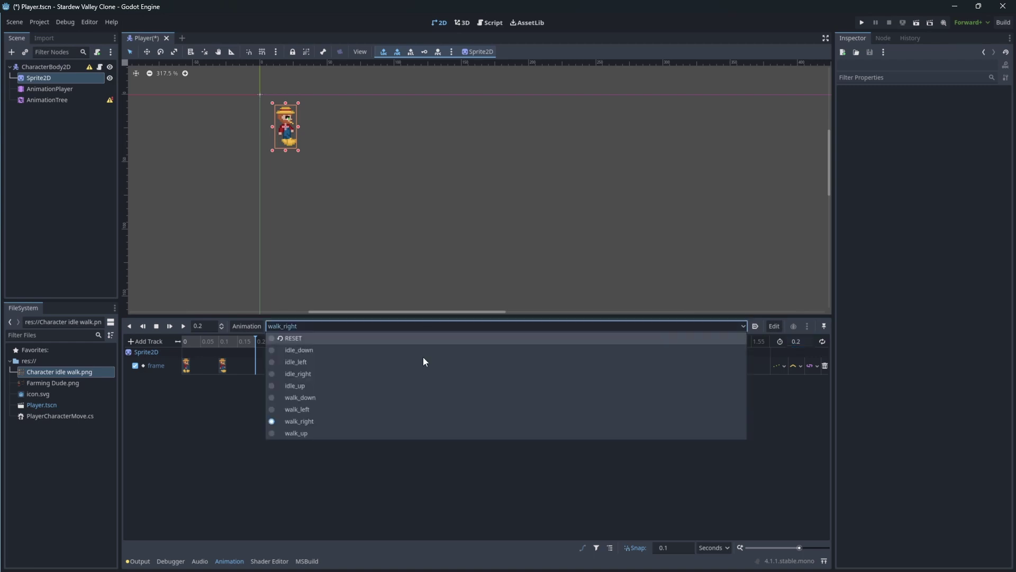
left_click(413, 410)
left_click(799, 341)
type("0.2")
key("Return")
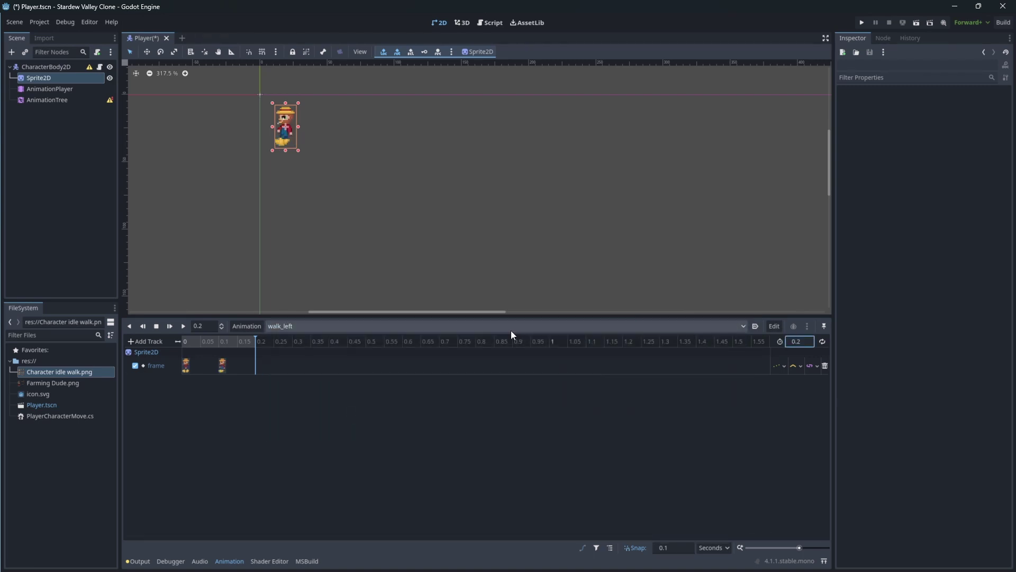
left_click(510, 326)
left_click(318, 404)
left_click(793, 341)
type("0.2")
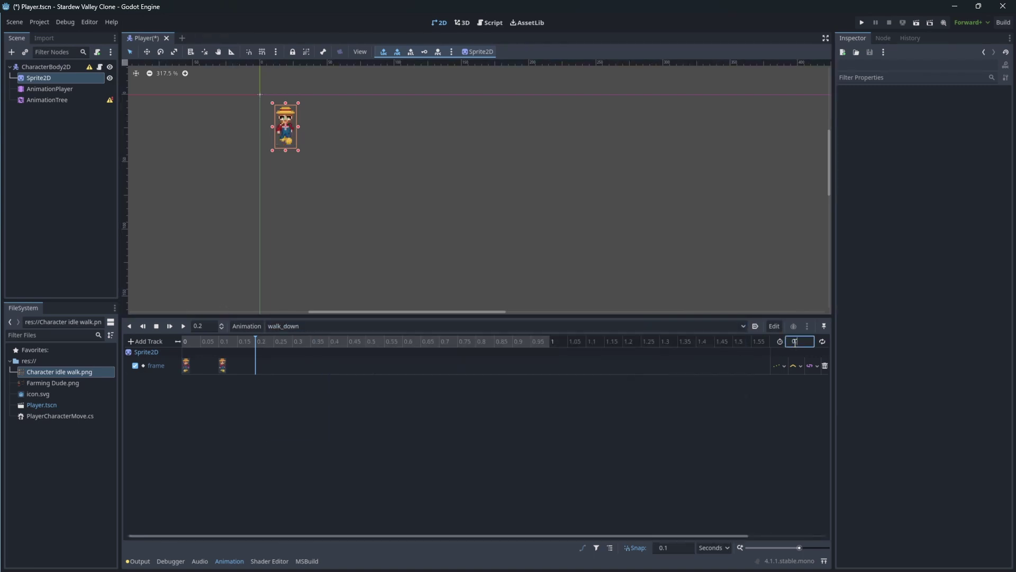
key("Return")
Step: Set the idle_up, idle_right, idle_left and idle_down animation lengths to 0.3 seconds
left_click(361, 326)
left_click(352, 384)
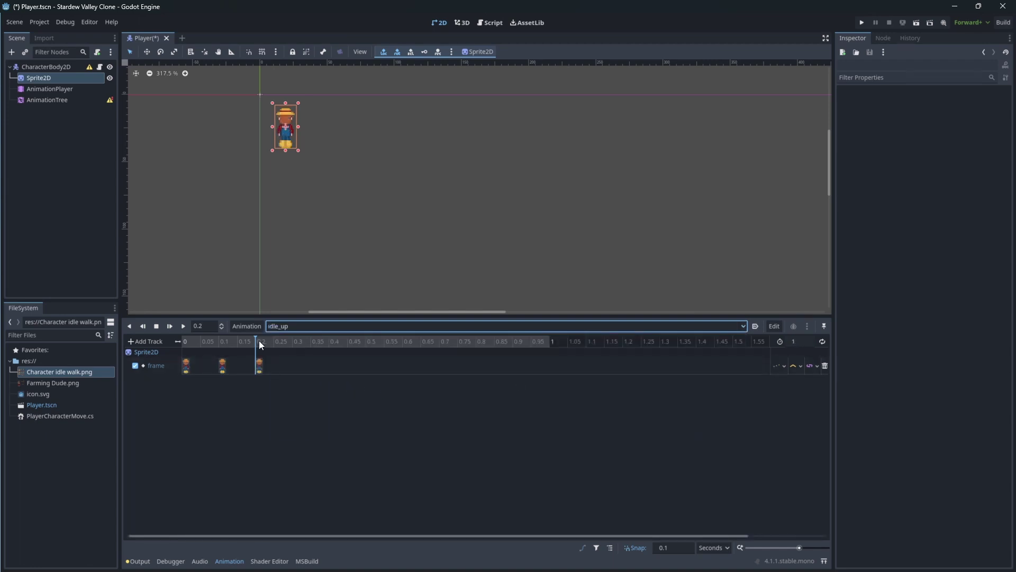
left_click_drag(259, 341, 288, 333)
left_click(799, 341)
type("0.3")
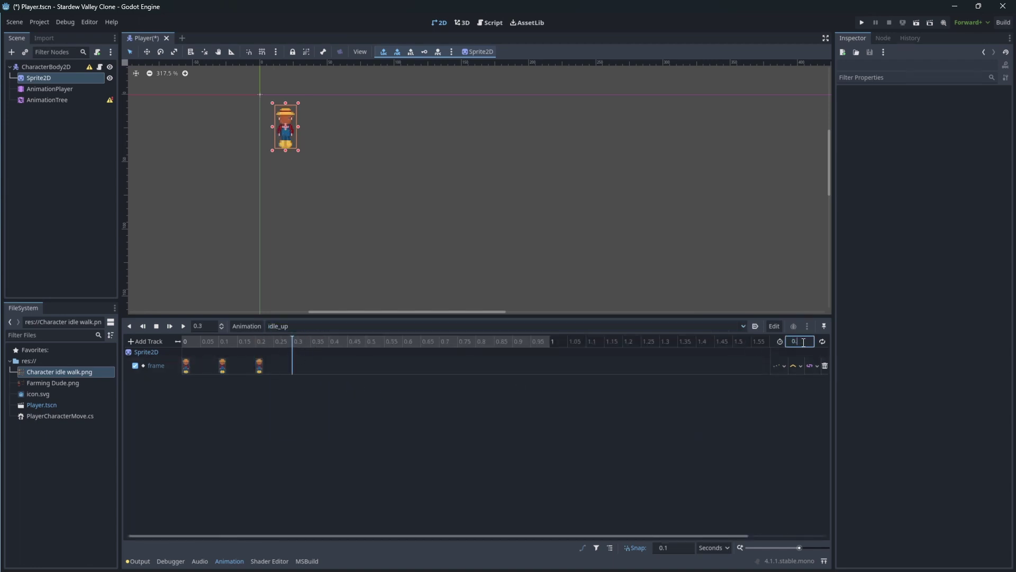
key("Return")
left_click(296, 326)
left_click(675, 379)
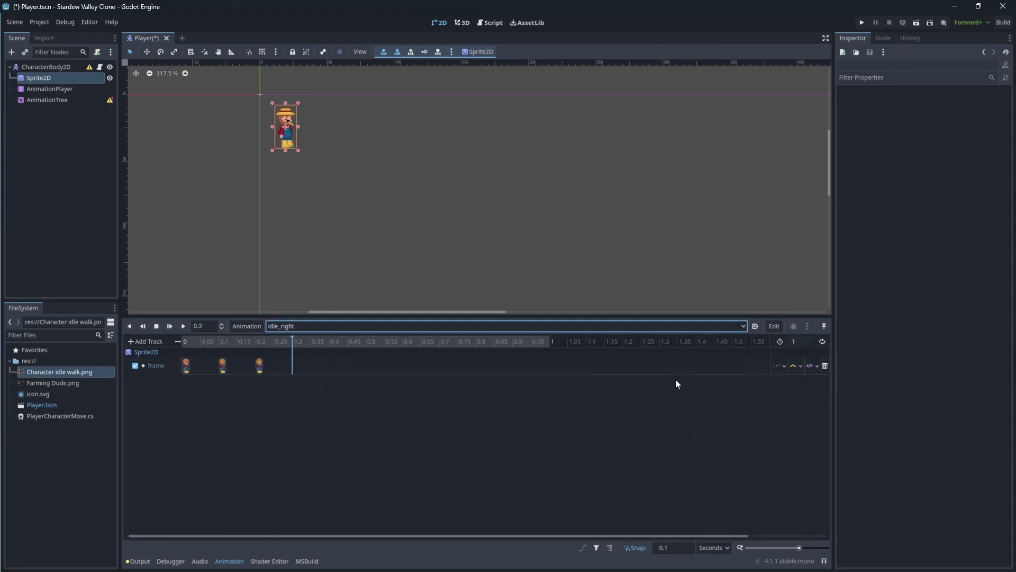
left_click(799, 341)
type("0.3")
key("Return")
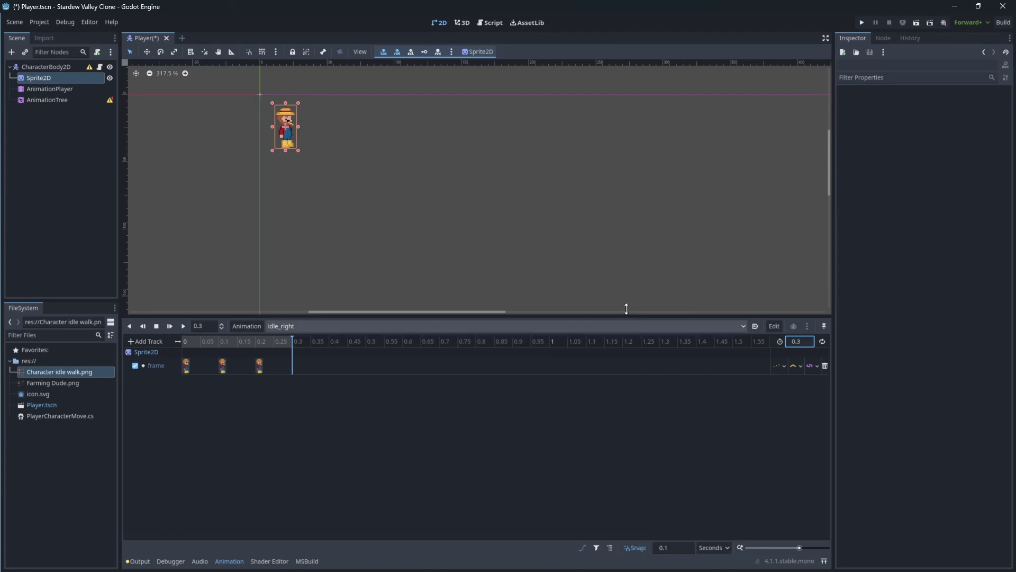
left_click(297, 326)
left_click(344, 368)
left_click(799, 341)
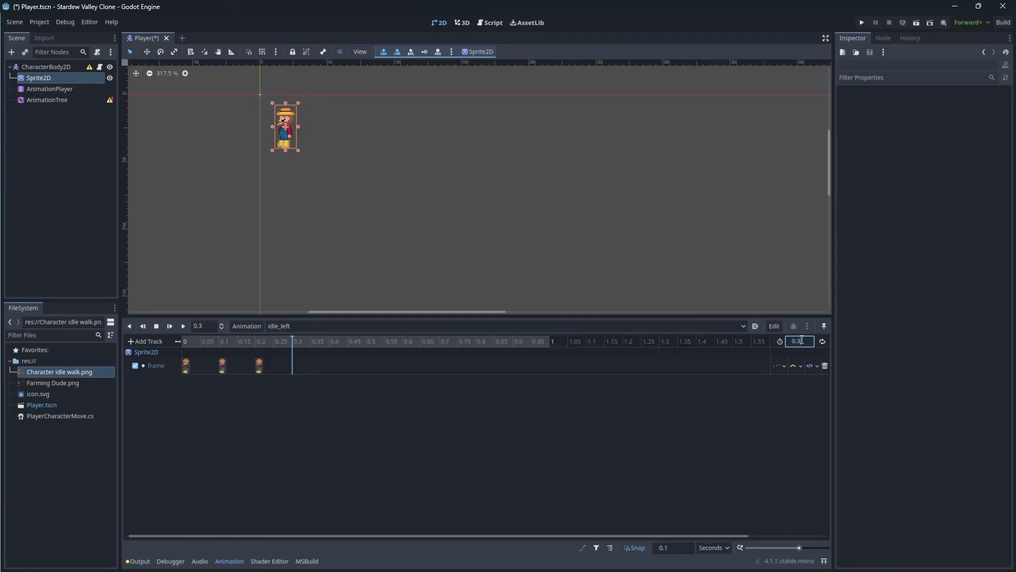
key("Return")
left_click(296, 326)
left_click(296, 355)
left_click(799, 341)
type("0.3")
key("Return")
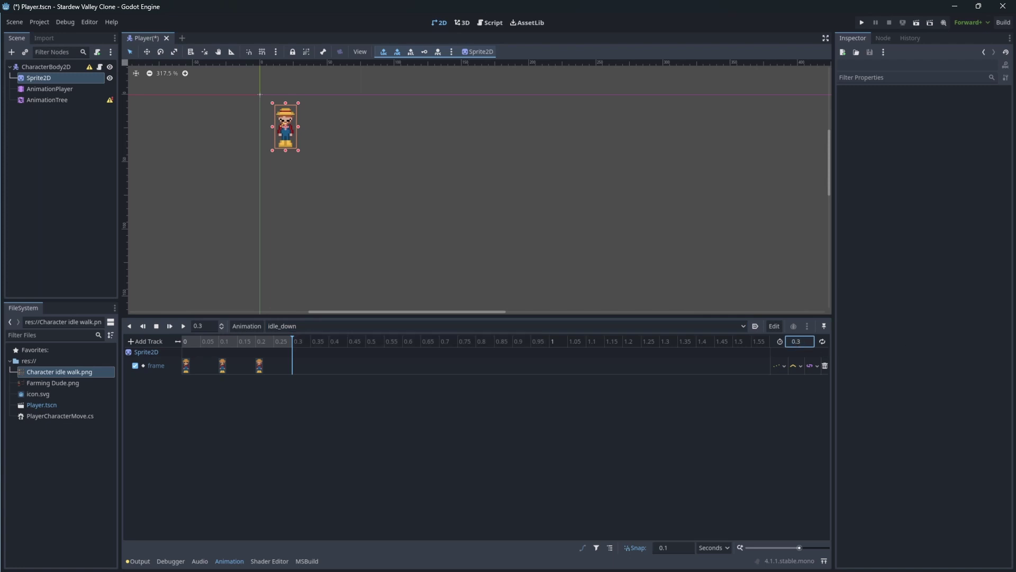
Step: Cycle through the idle and walk animations to check their settings
left_click(316, 323)
left_click(309, 361)
left_click(346, 325)
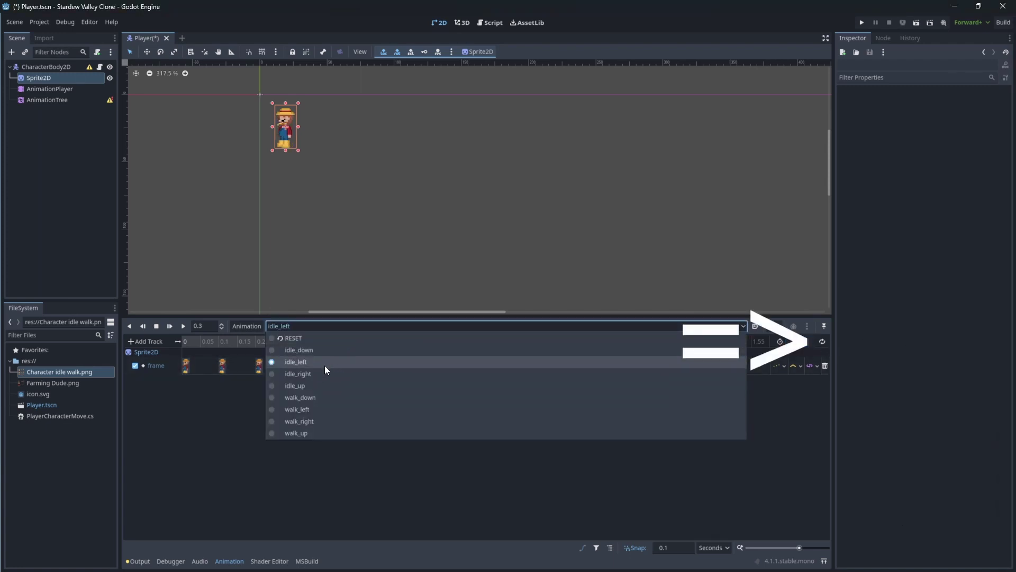
left_click(324, 373)
left_click(333, 326)
left_click(306, 389)
left_click(377, 324)
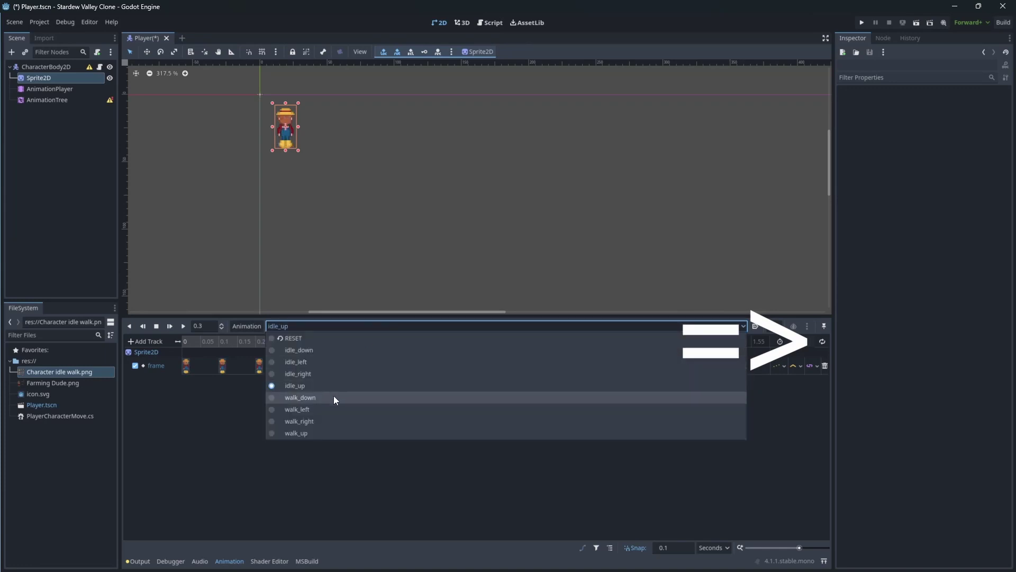
left_click(333, 397)
left_click(348, 326)
left_click(327, 431)
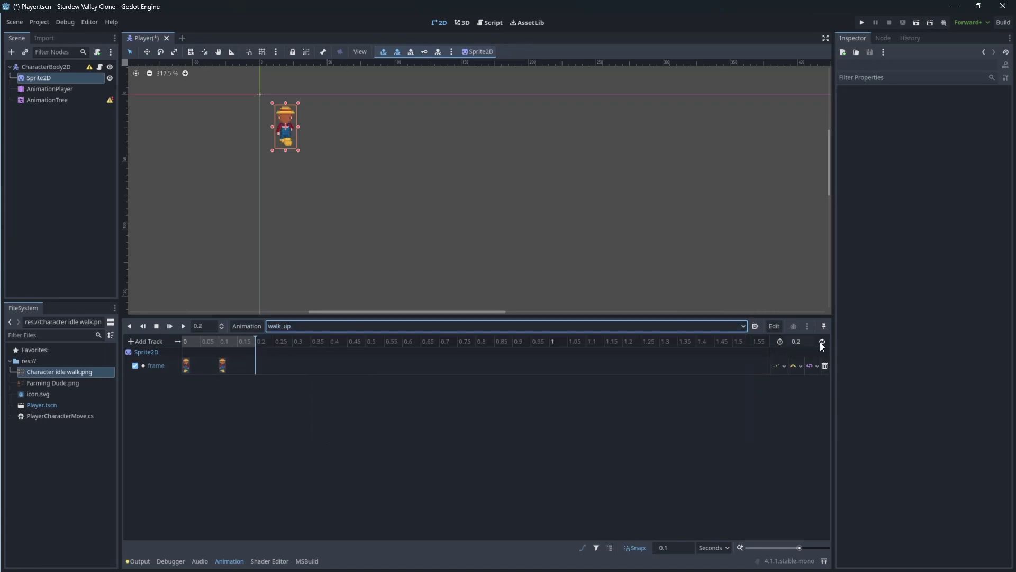
Step: Turn on looping for walk_up, walk_right and walk_down
left_click(501, 326)
left_click(379, 421)
left_click(519, 324)
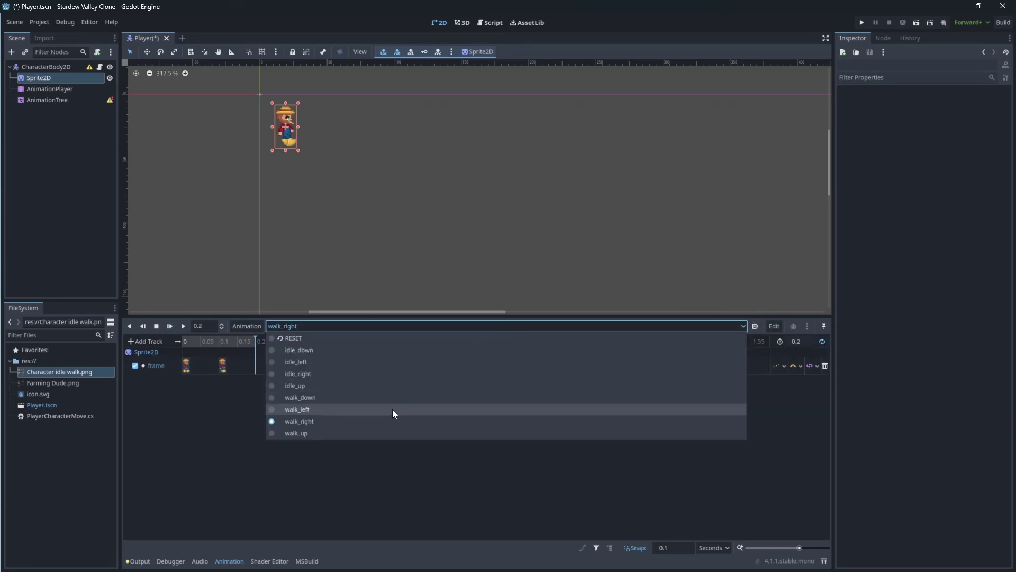
left_click(392, 408)
left_click(529, 326)
left_click(476, 397)
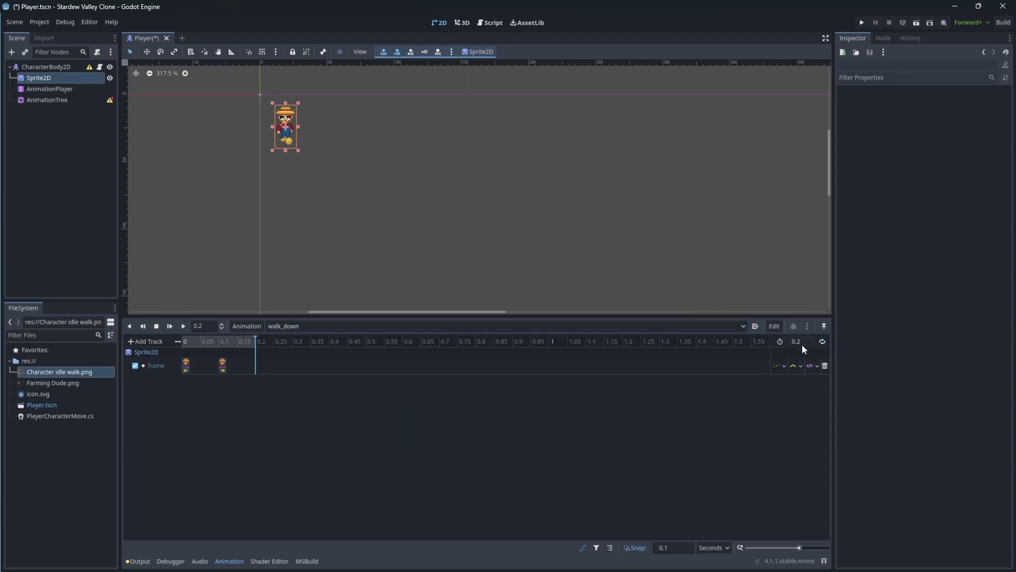
left_click(596, 324)
Step: Turn on looping for idle_up, idle_right, idle_left and idle_down
left_click(401, 385)
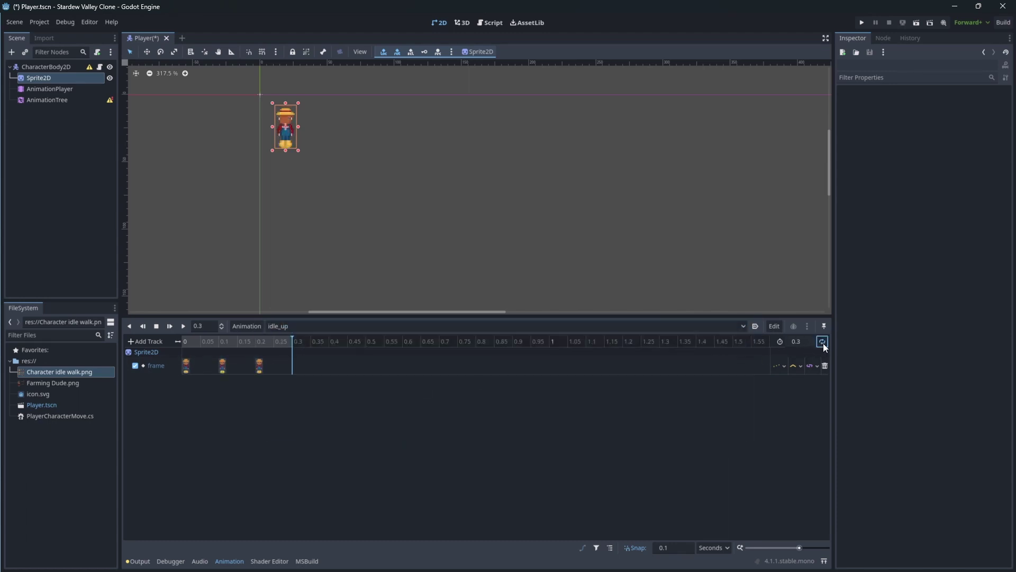
left_click(581, 326)
left_click(370, 374)
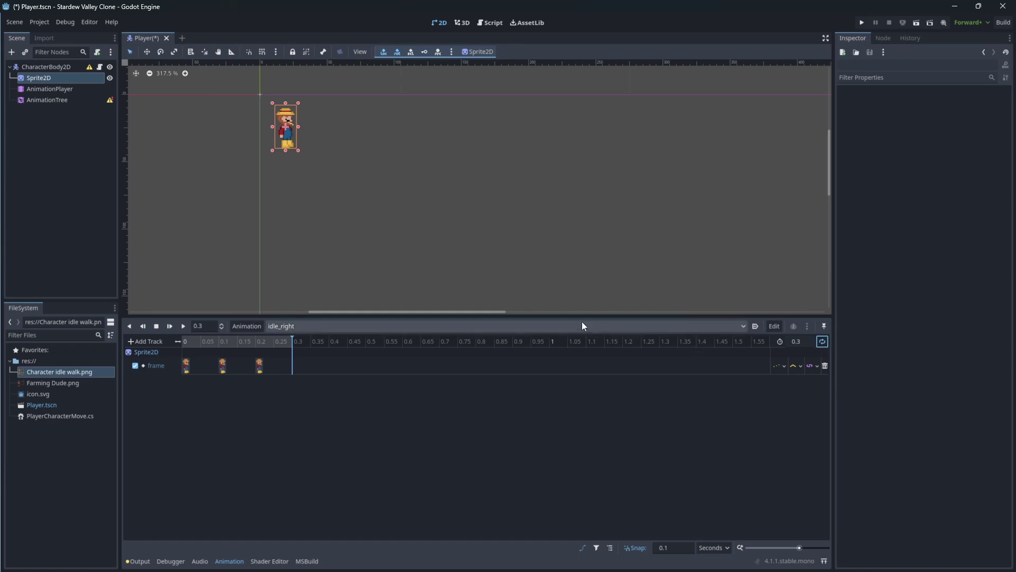
left_click(402, 326)
left_click(402, 363)
left_click(526, 327)
left_click(472, 350)
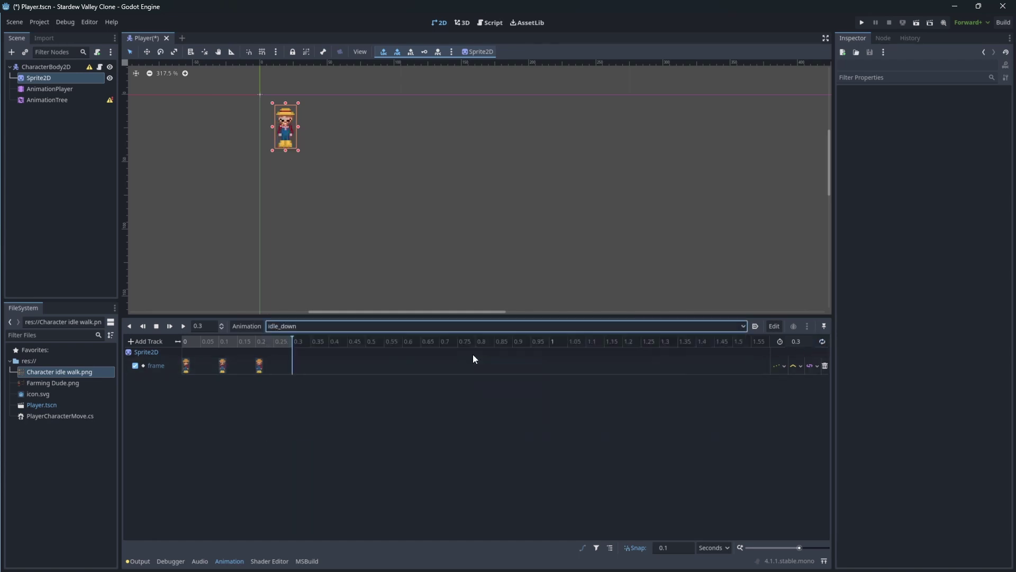
left_click(822, 342)
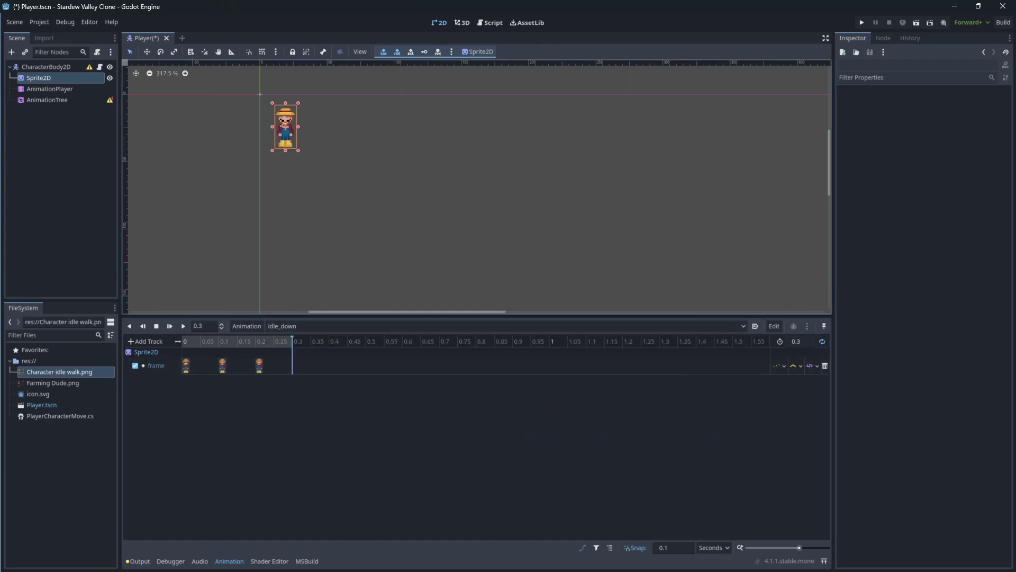
Step: Link the AnimationTree to the AnimationPlayer and give it a new AnimationNodeStateMachine root
left_click(59, 100)
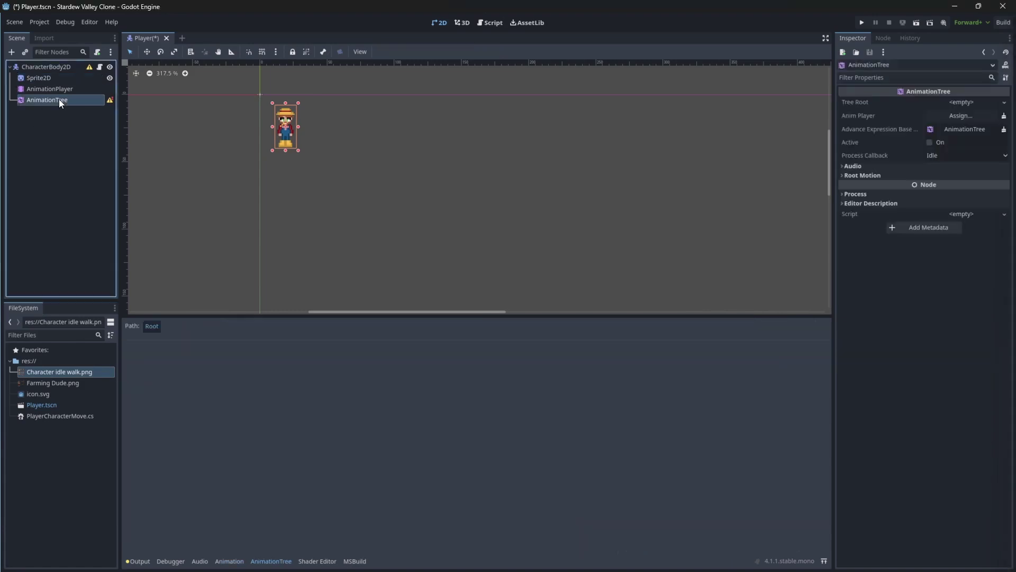
left_click(970, 102)
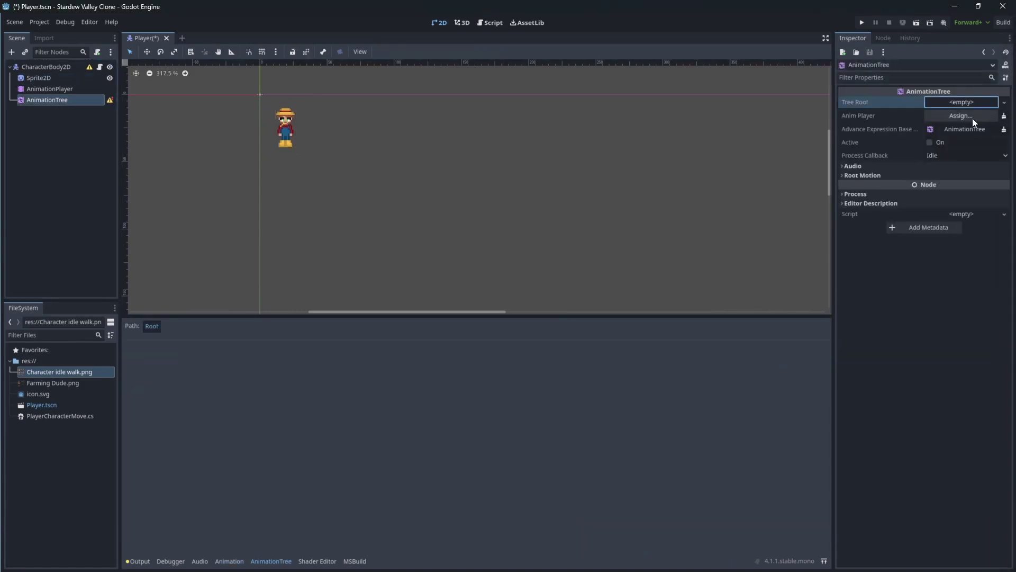
left_click(972, 117)
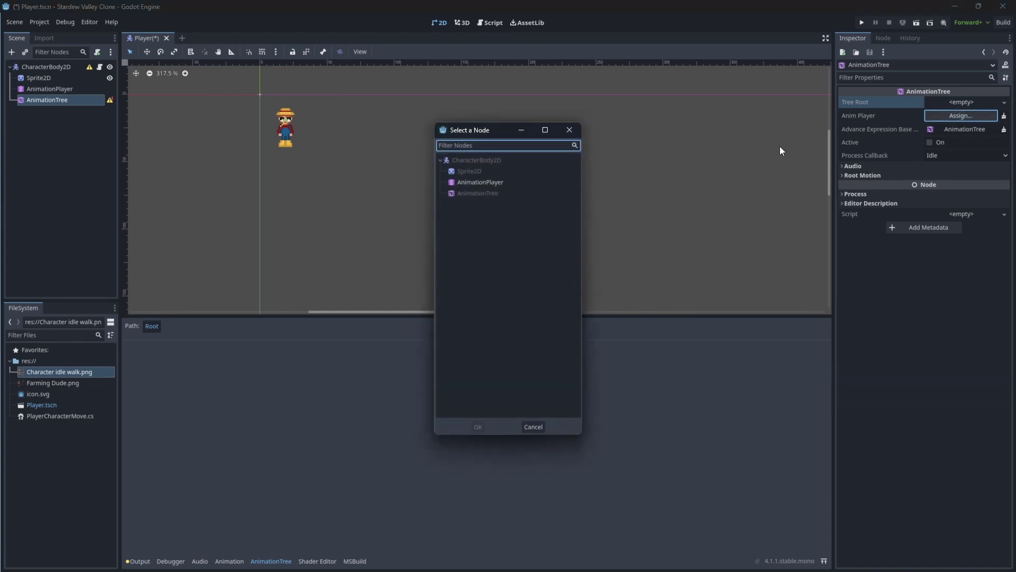
double_click(489, 182)
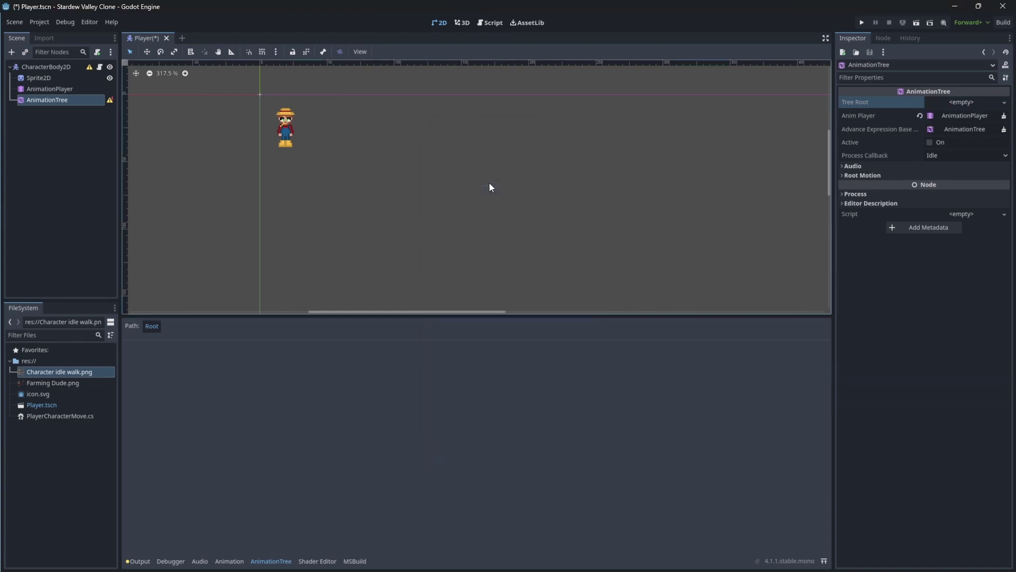
left_click(945, 101)
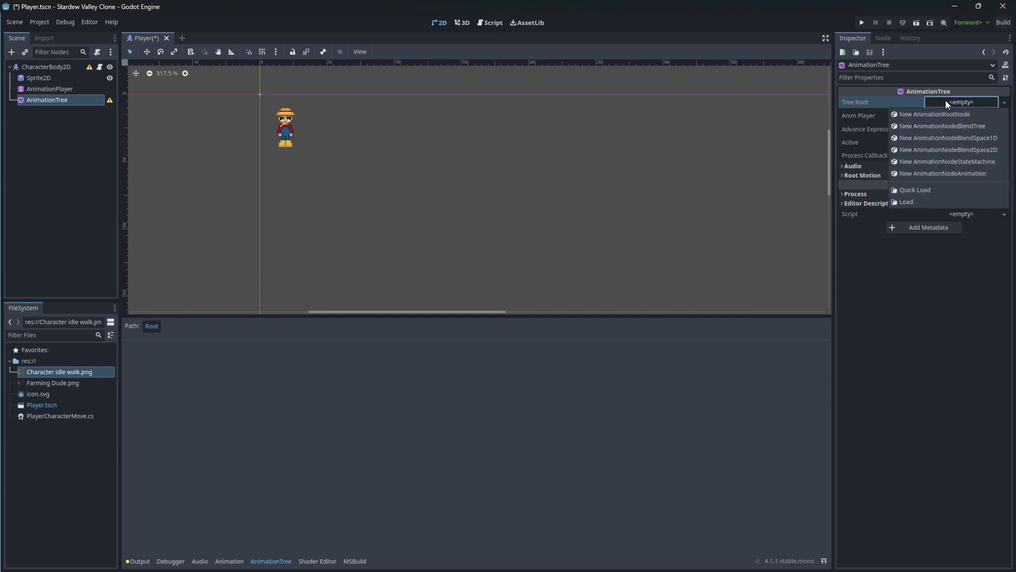
left_click(945, 161)
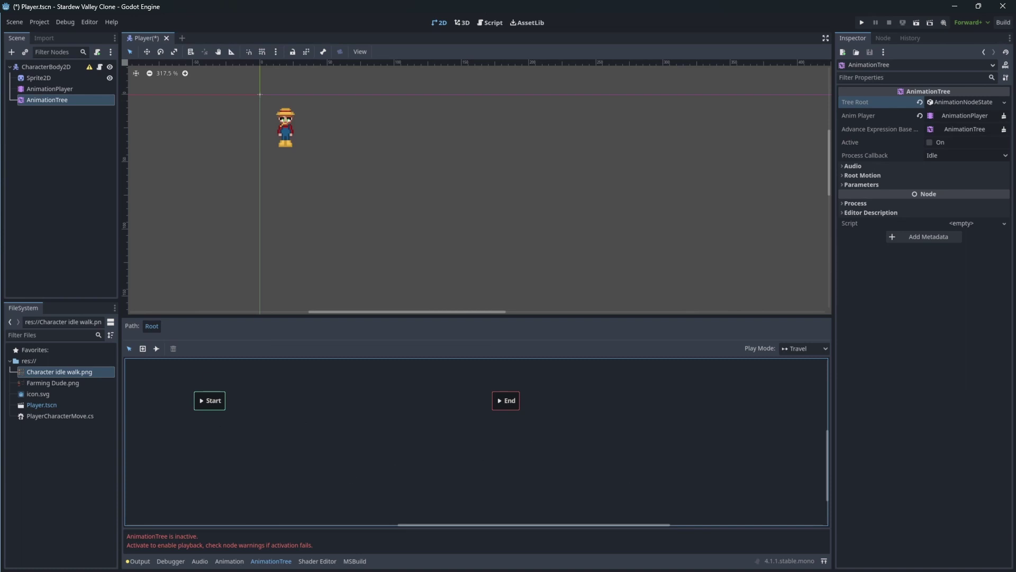
left_click(878, 129)
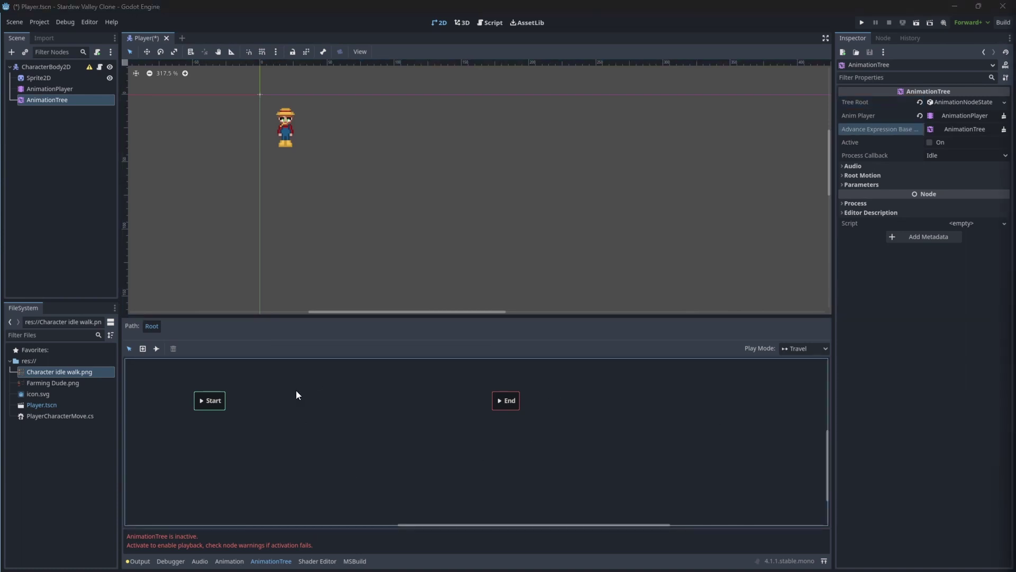
Step: Add a BlendSpace2D state to the graph and name it Idle
right_click(281, 400)
mouse_move(322, 409)
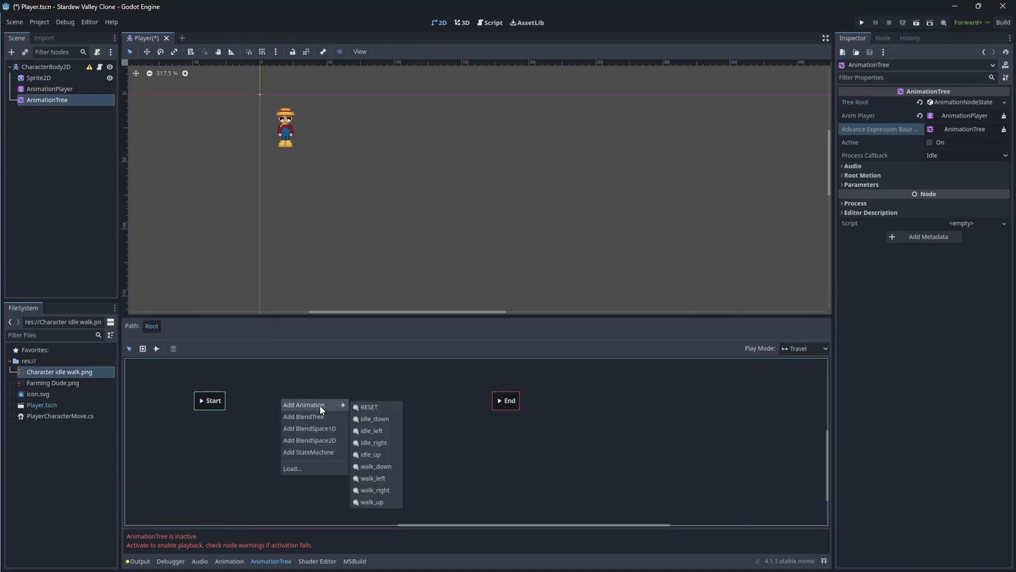
left_click(314, 440)
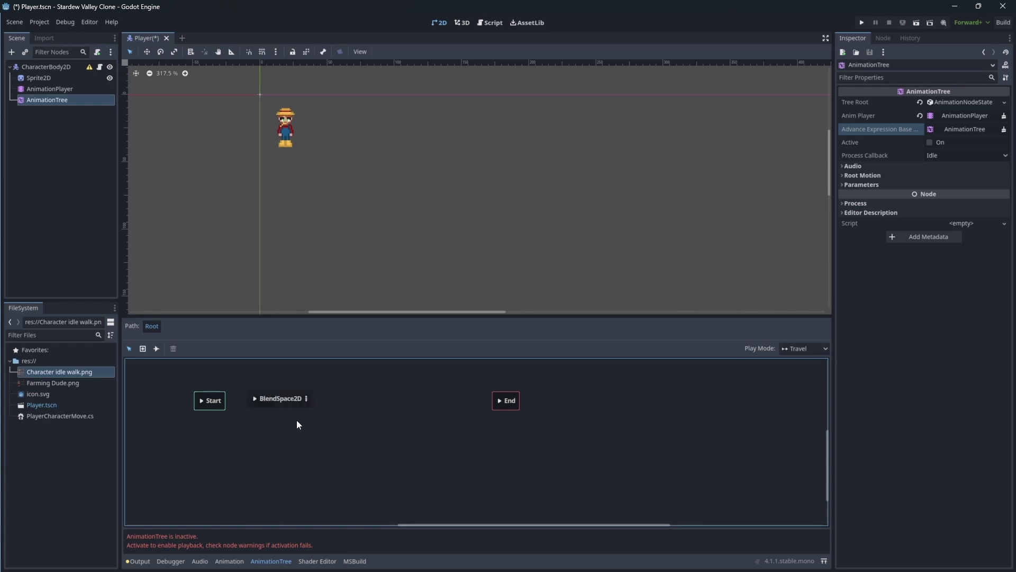
double_click(282, 399)
key("BackSpace")
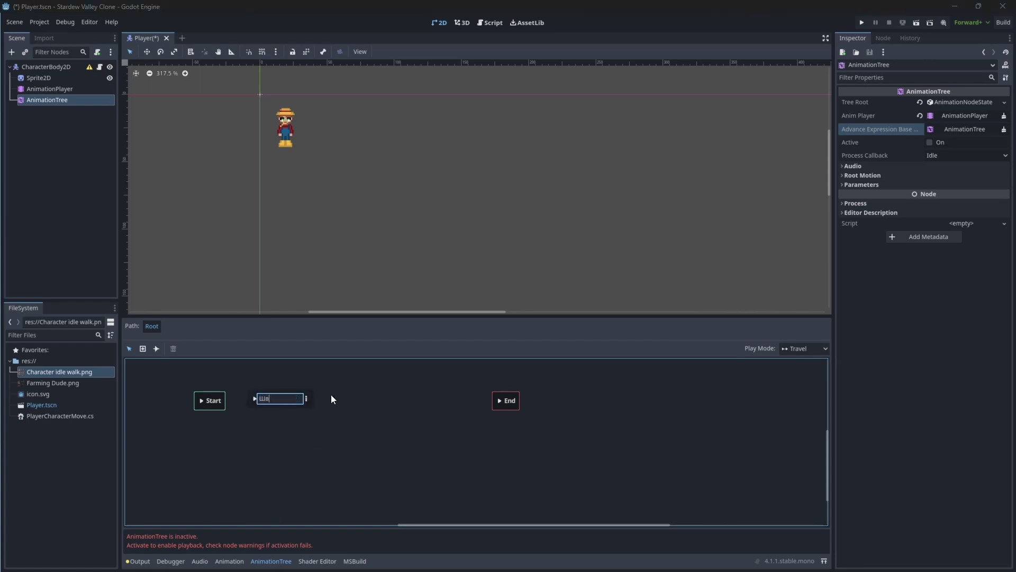
type("Idle")
key("Return")
Step: Add a second BlendSpace2D state named Move
right_click(372, 399)
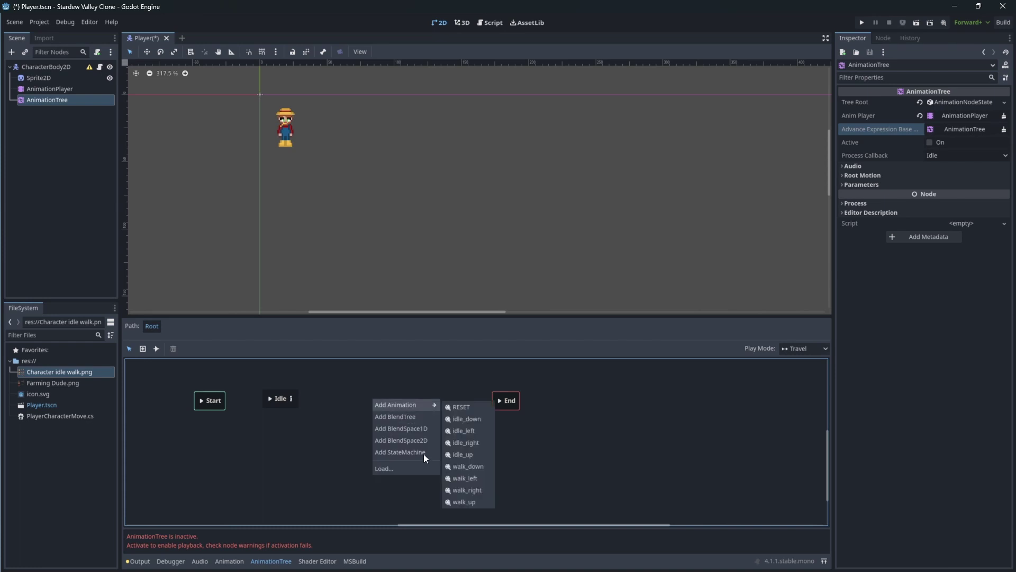
left_click(411, 440)
double_click(383, 399)
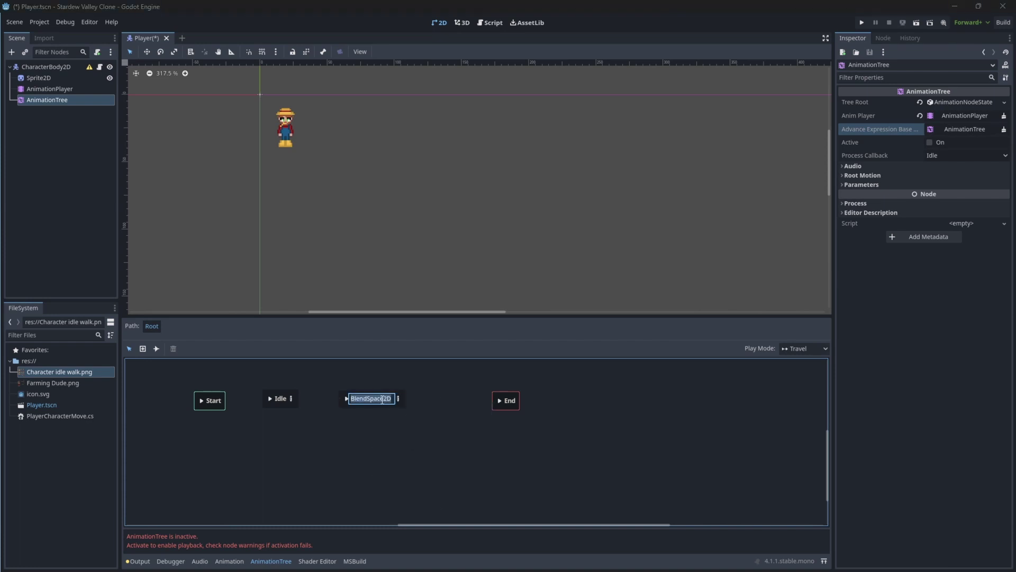
type("Move")
key("Return")
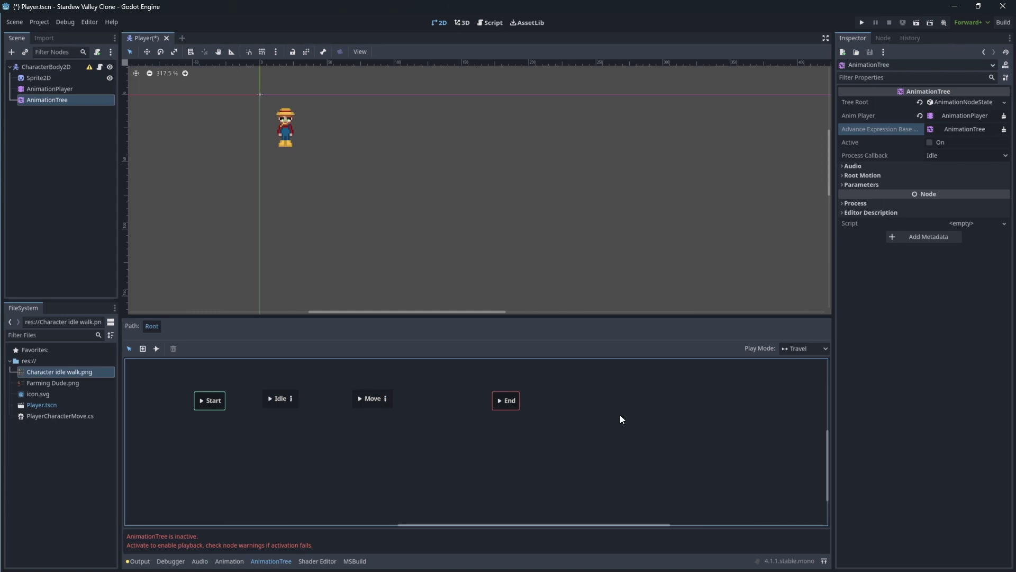
Step: Connect the Start node to the Idle state with a transition
left_click(156, 348)
mouse_move(281, 399)
left_mouse_down()
mouse_move(370, 398)
mouse_move(280, 396)
mouse_move(284, 405)
left_mouse_up()
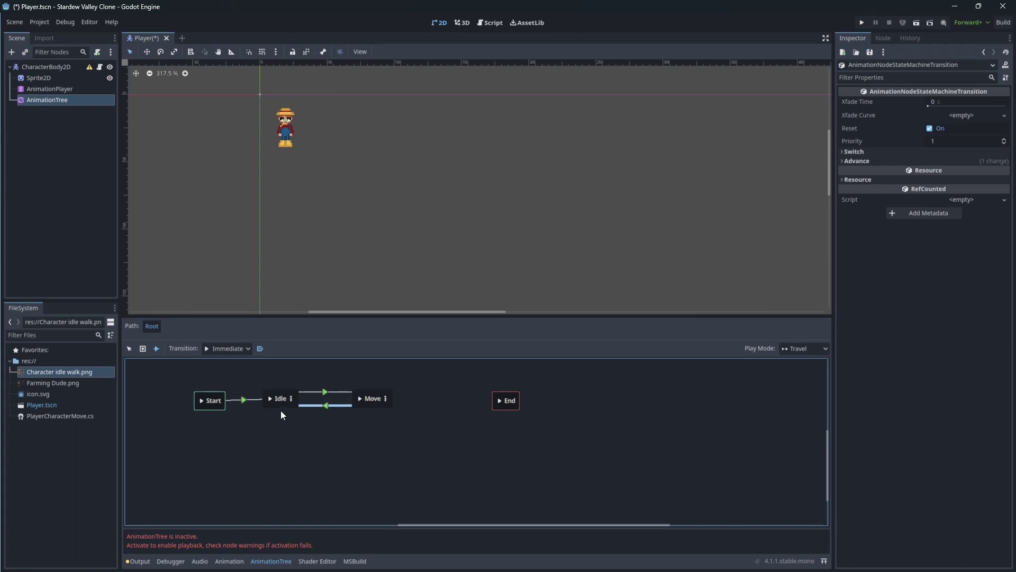
left_click(861, 162)
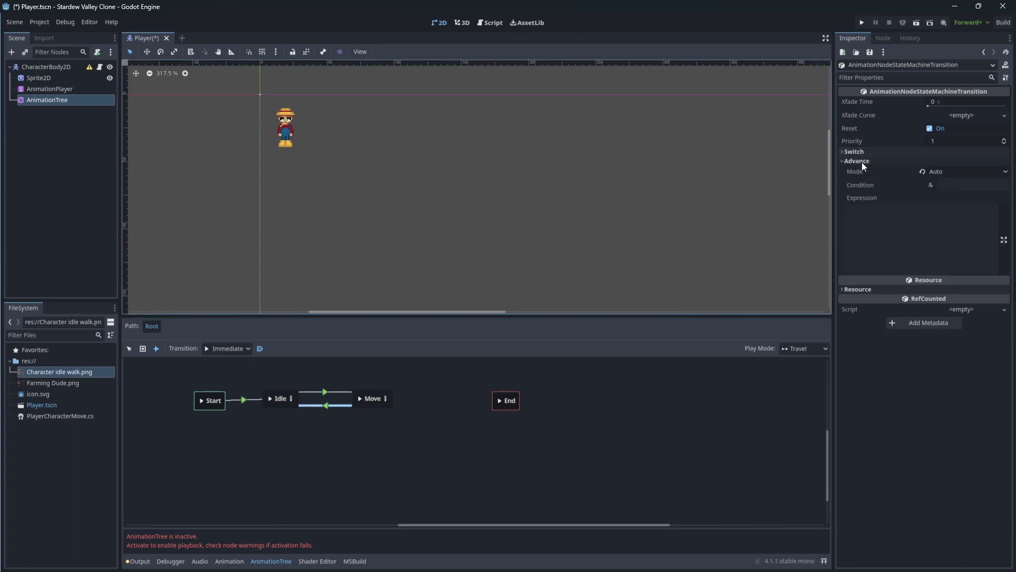
left_click(948, 188)
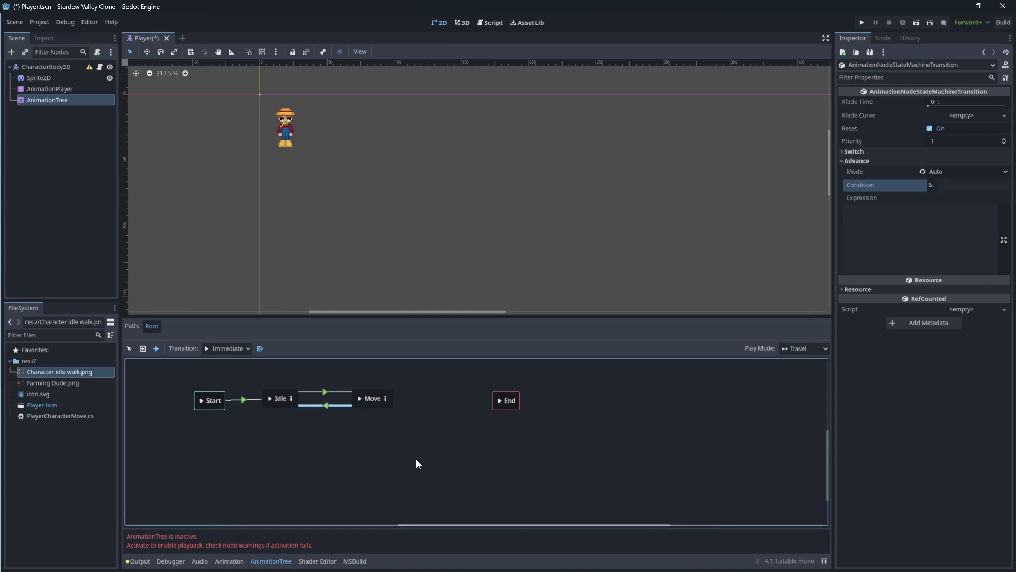
left_click(130, 348)
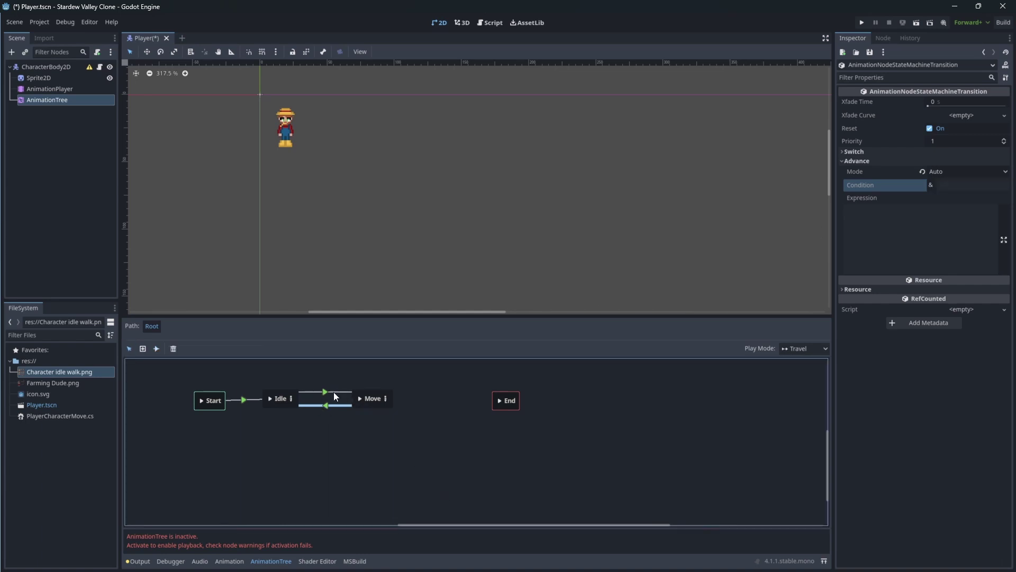
Step: Set the Idle→Move transition condition to isMoving and Move→Idle to isIdle
left_click(334, 392)
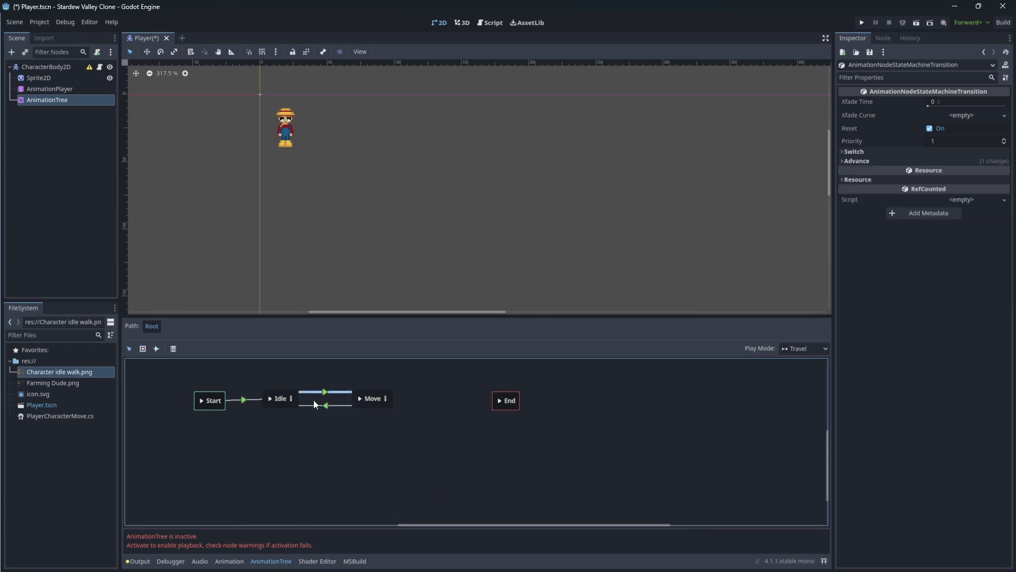
left_click(858, 160)
left_click(950, 186)
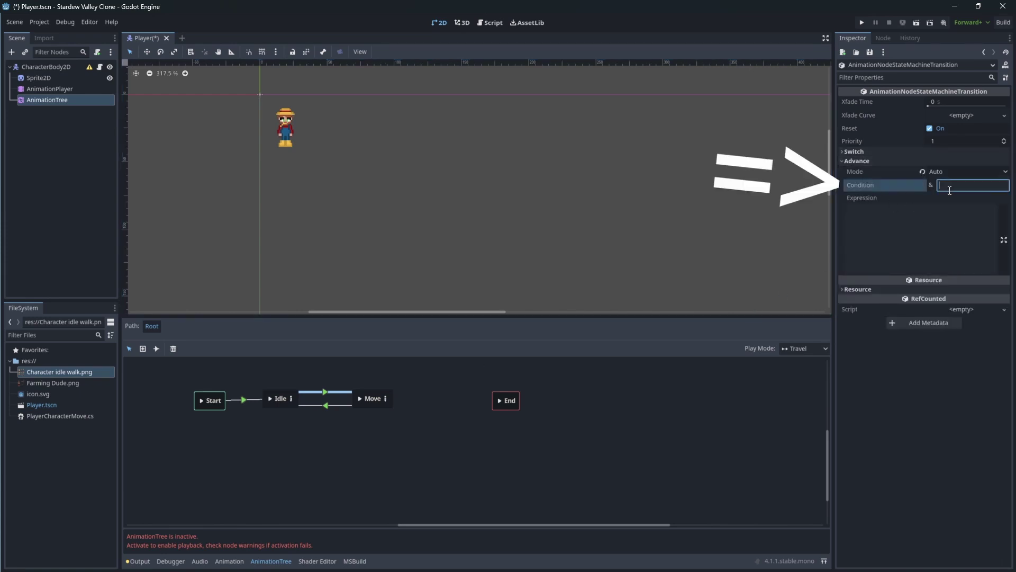
type("isMoving")
key("Return")
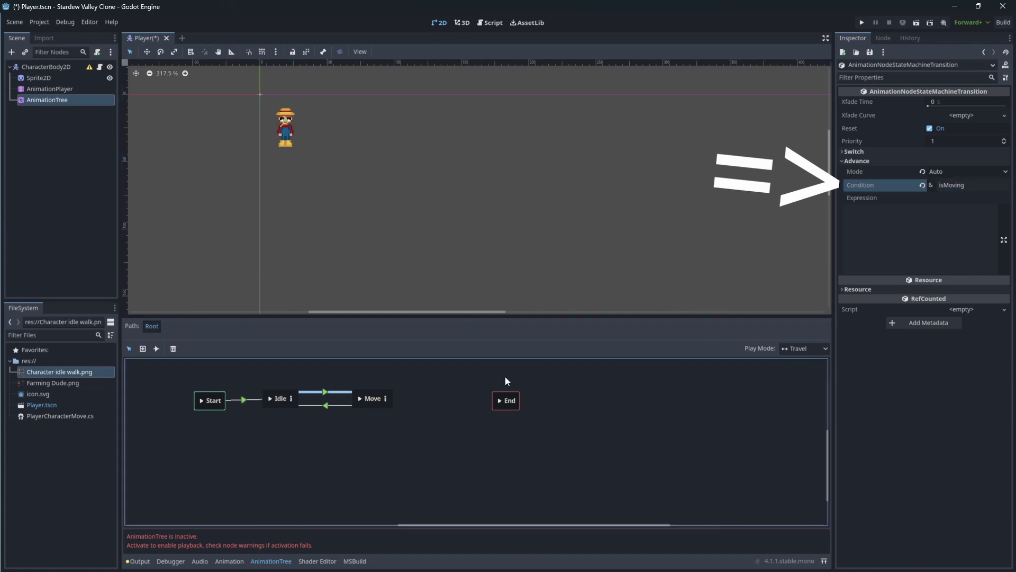
left_click(333, 404)
left_click(951, 183)
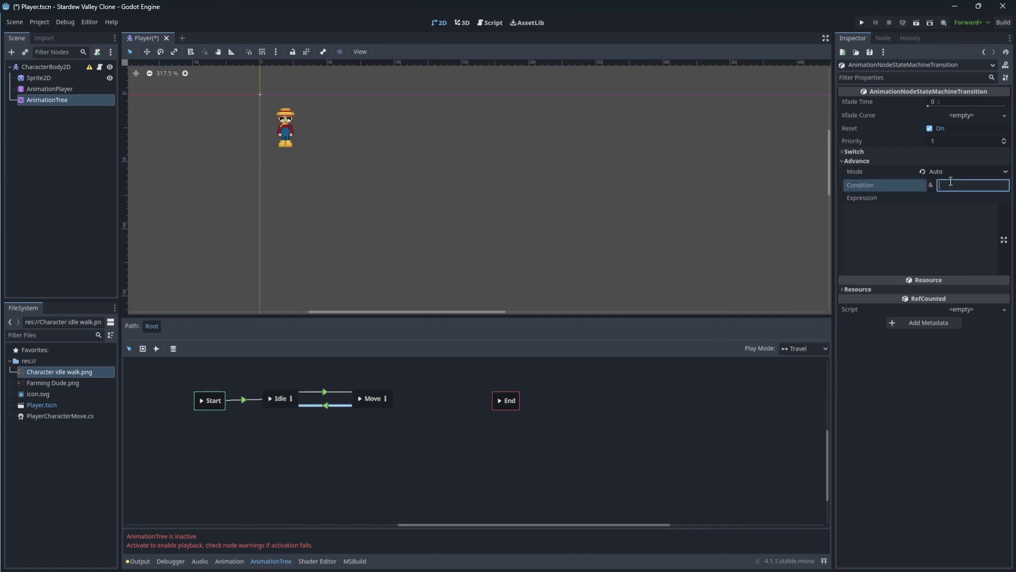
type("isIdle")
key("Return")
left_click(325, 392)
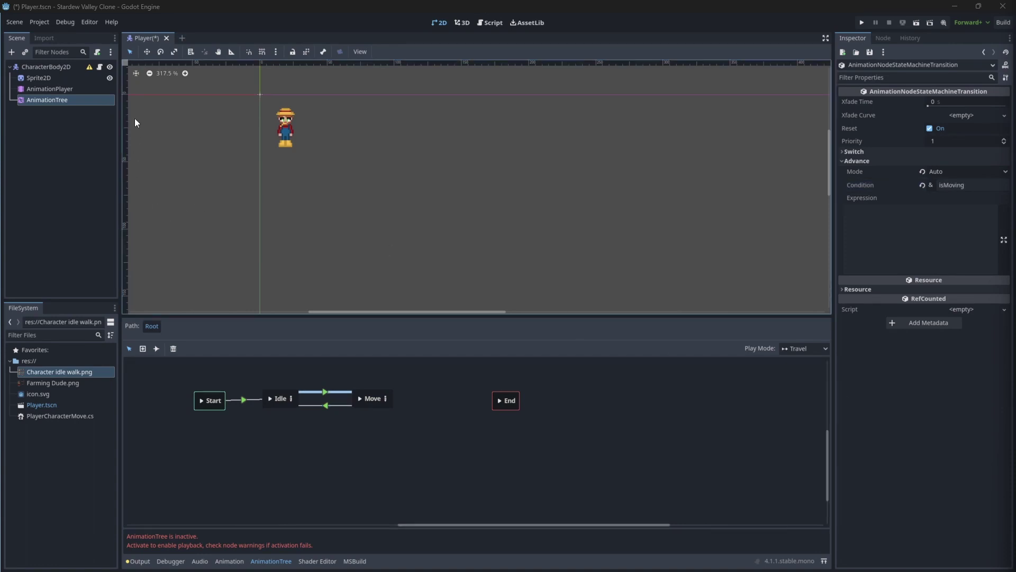
Step: Declare an 'AnimationTree animTree;' field in the player movement script and save
left_click(100, 68)
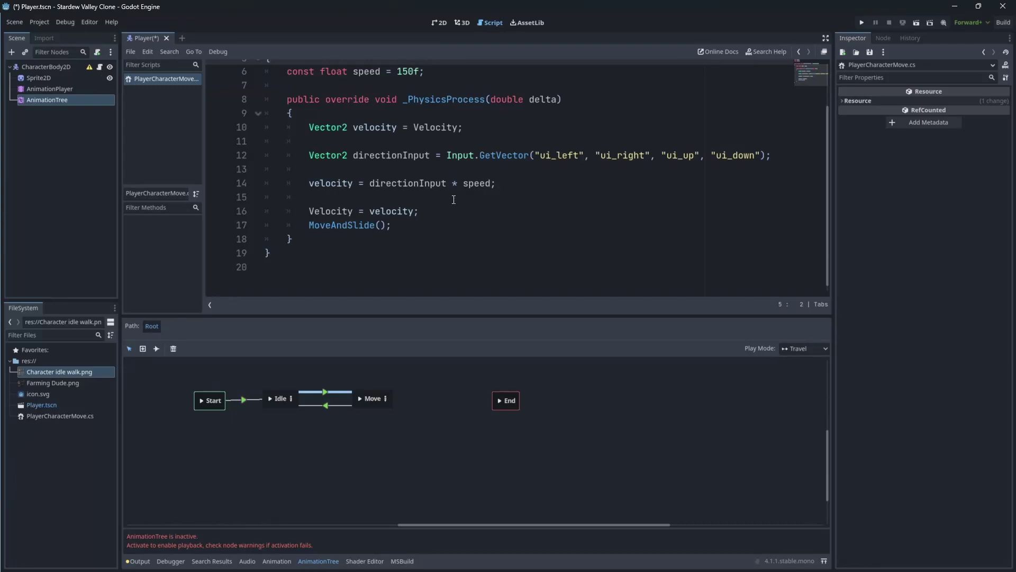
scroll(453, 199, "up", 2)
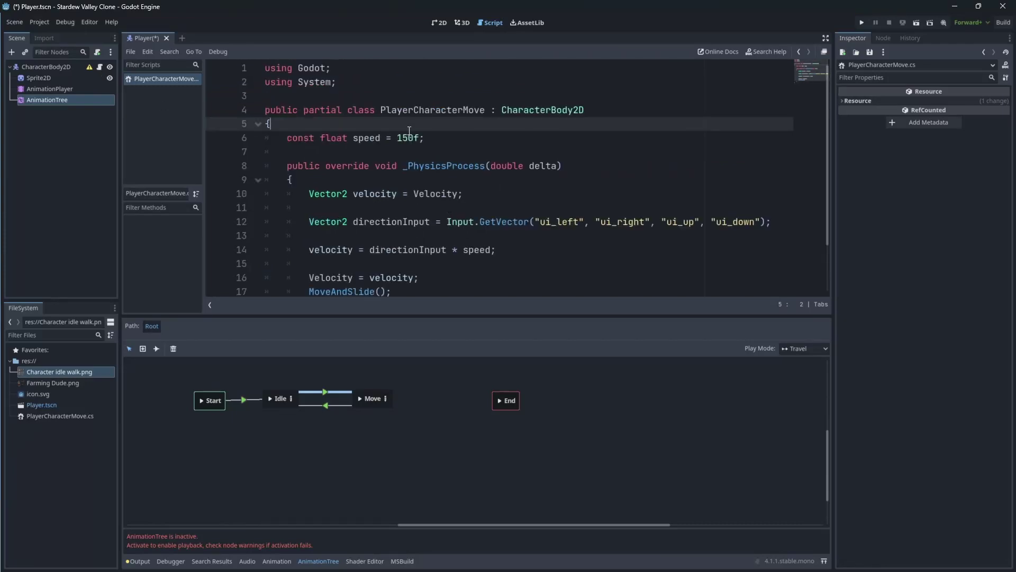
key("Return")
type("An")
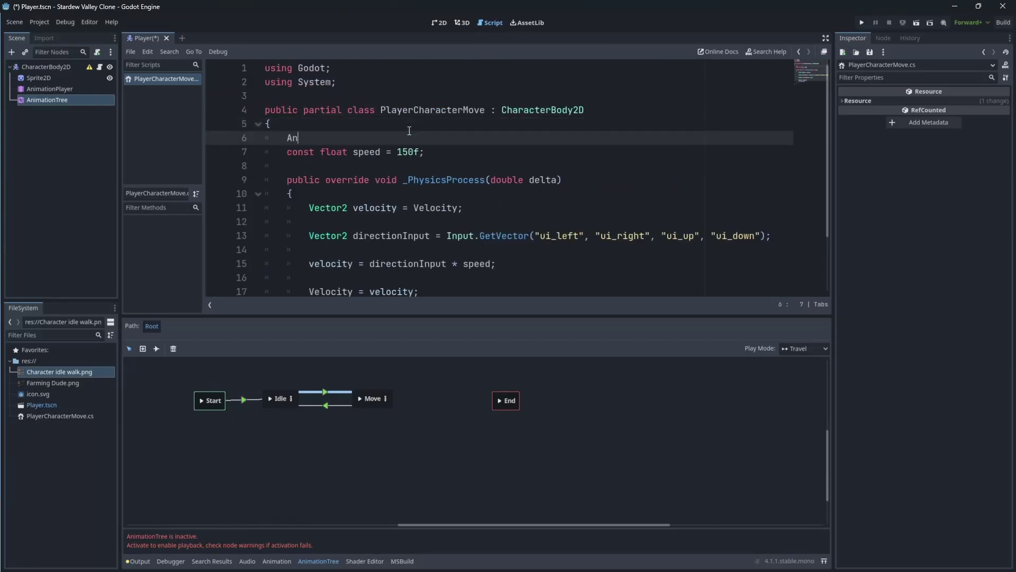
type("imationTree animTree;")
key("ctrl+s")
Step: Add a _Ready() override assigning animTree = GetNode<AnimationTree>("AnimationTree")
left_click(411, 152)
key("Return")
key("Return")
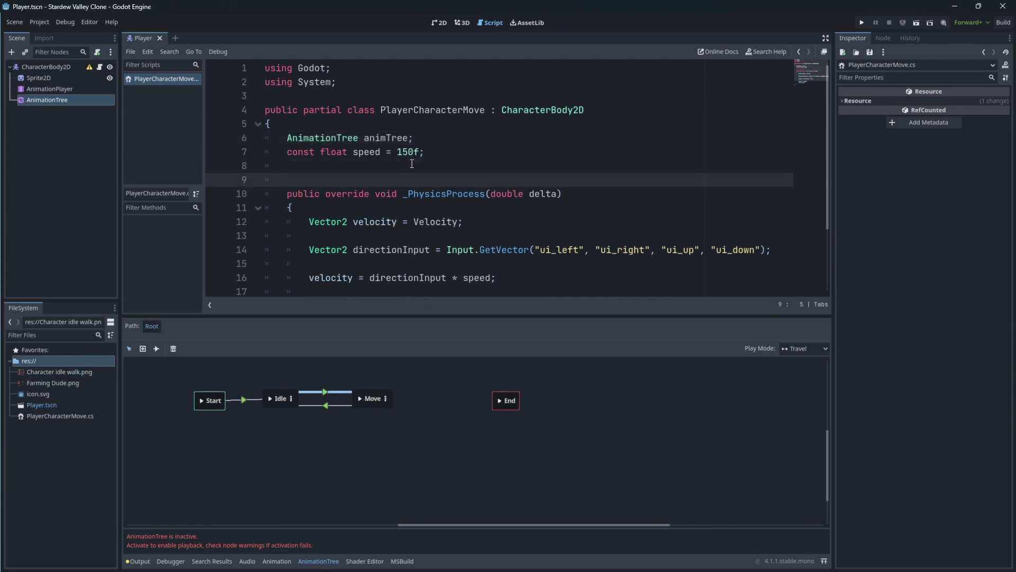
type("public ")
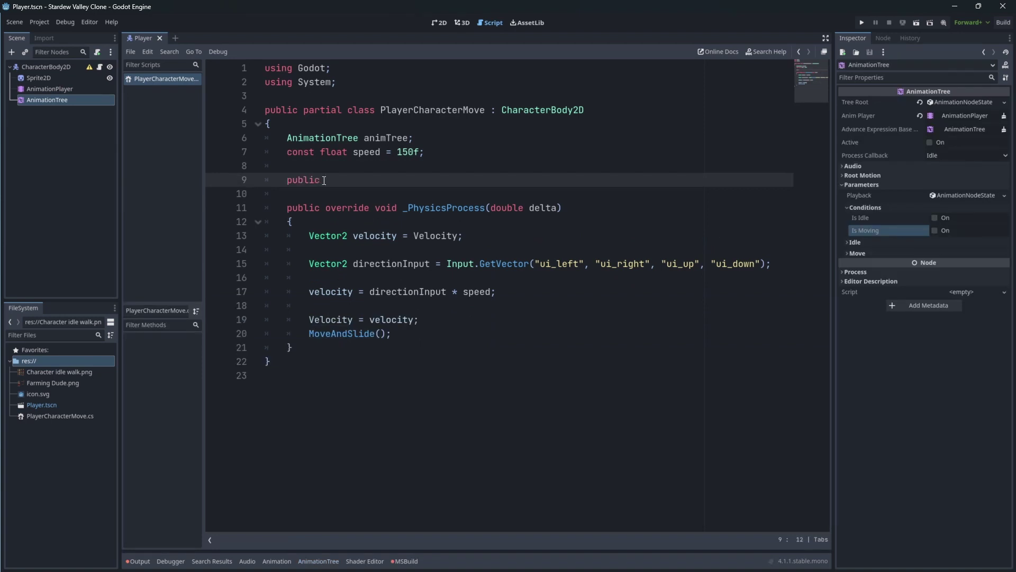
type("override void")
type(" _Rea")
type("dt")
type("(){")
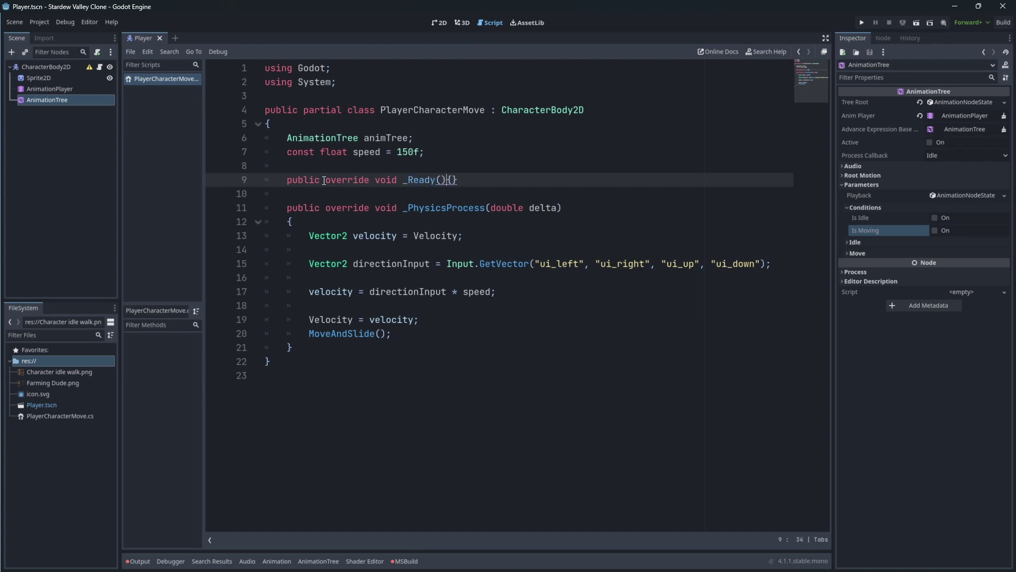
key("Return")
type("{")
key("Return")
type("animT")
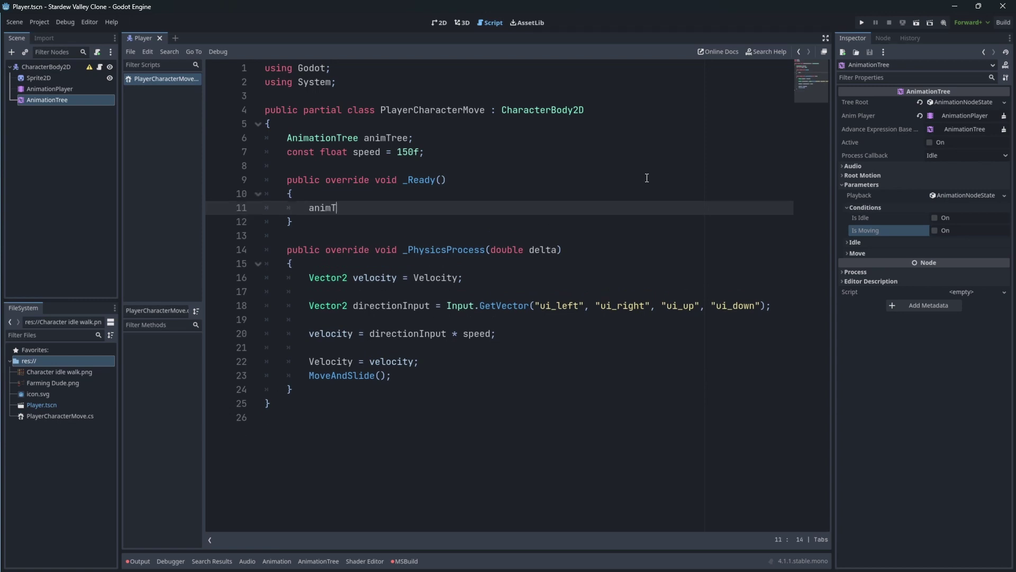
type("ree = GetNode<AnimationTree>();")
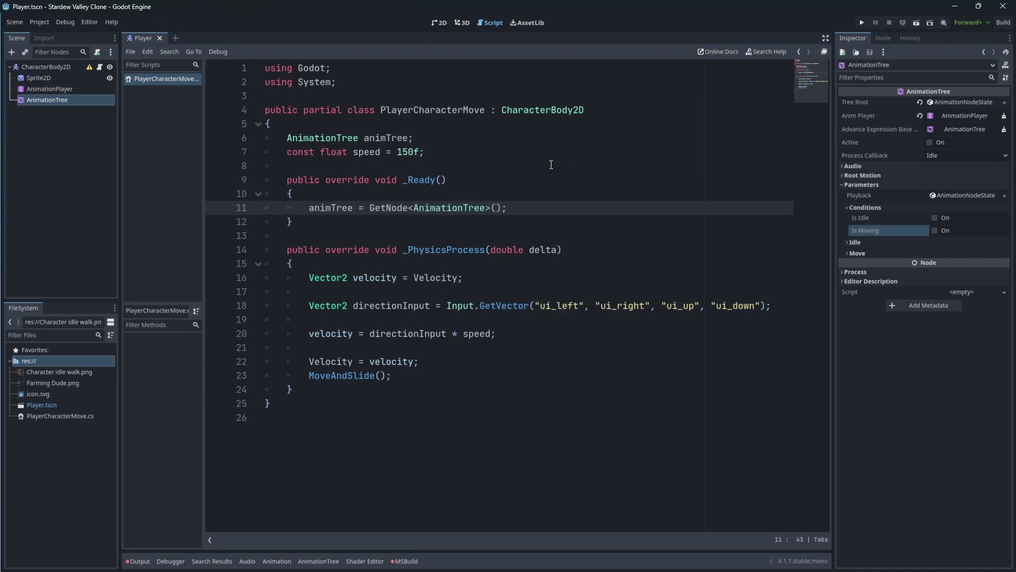
left_click_drag(57, 98, 495, 208)
left_click(502, 208)
key("BackSpace")
type("\"AnimationTree")
left_click(572, 208)
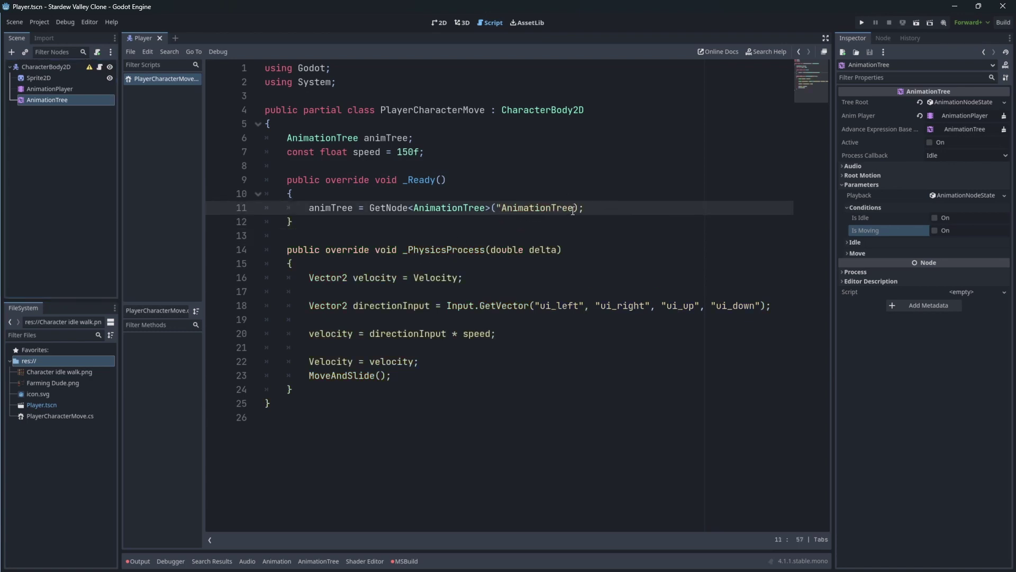
type("\"")
Step: Begin a new void method after _Ready
left_click(528, 224)
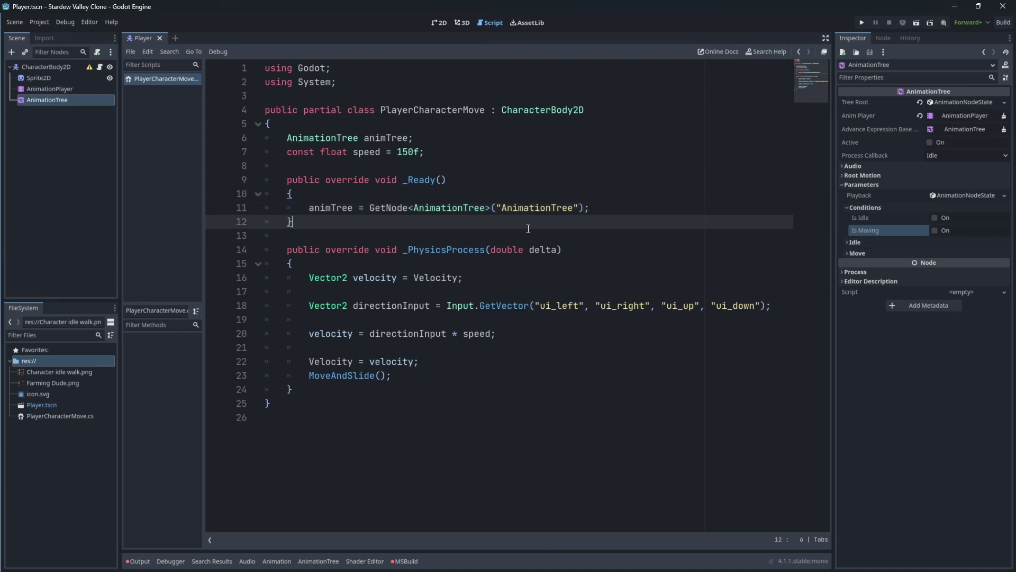
key("Return")
key("Return")
type("voi")
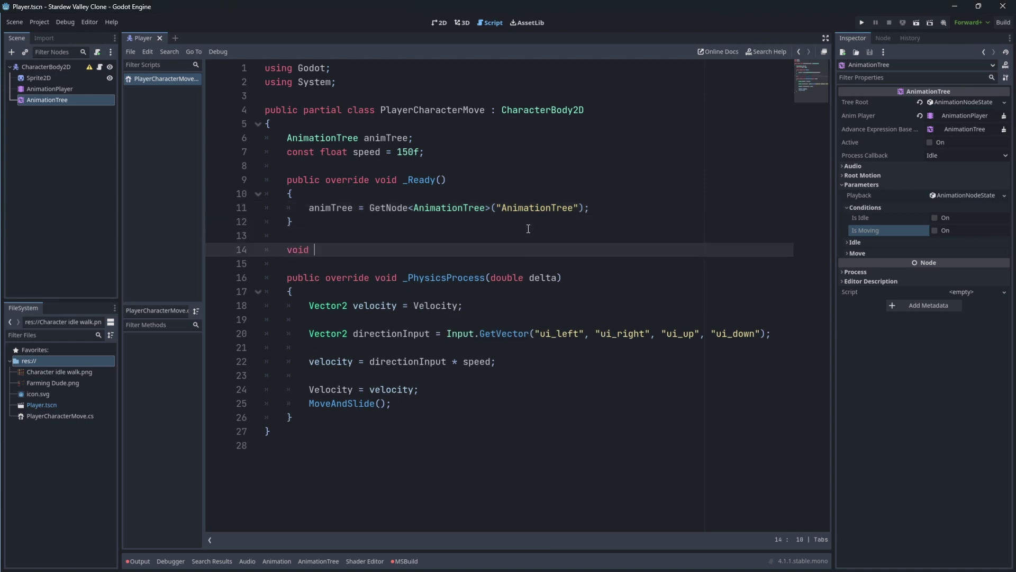